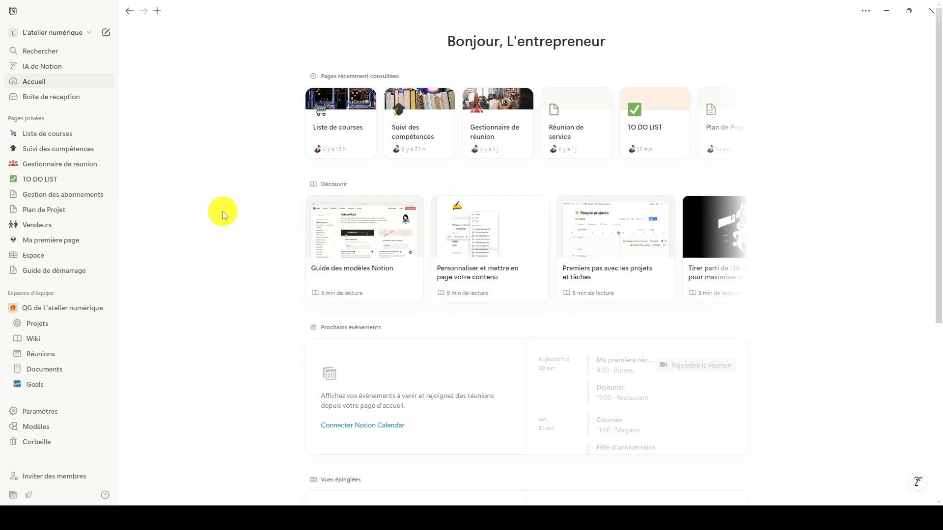
Create a new private page titled "Gestionnaire de projets"
left_click(107, 33)
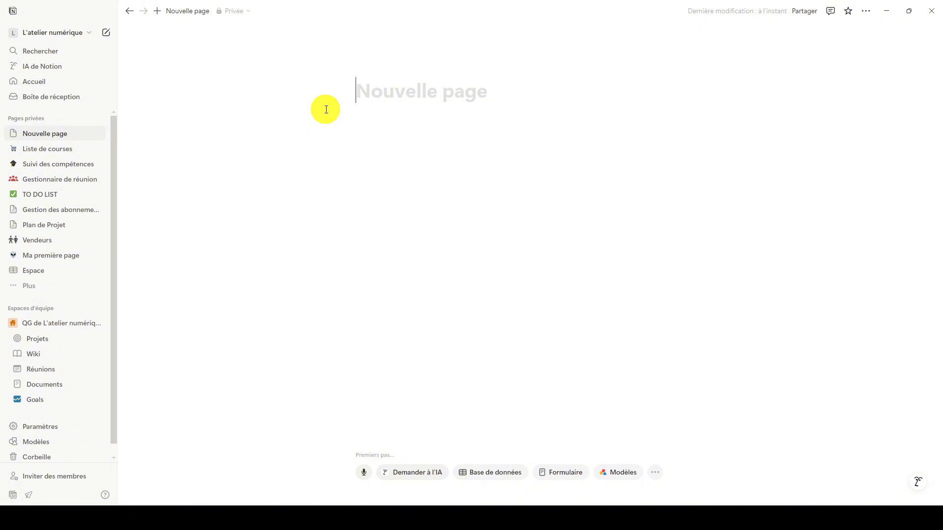
type("Gestio")
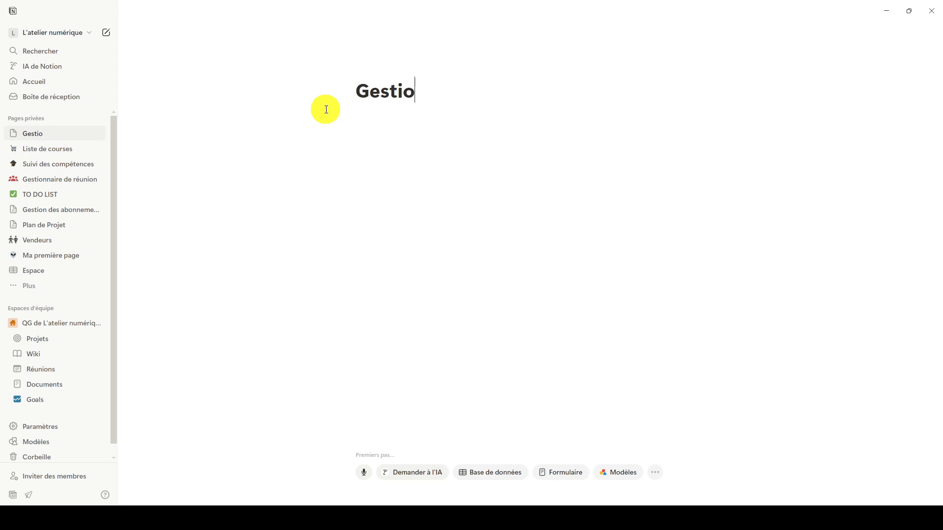
type("nnaire de projets")
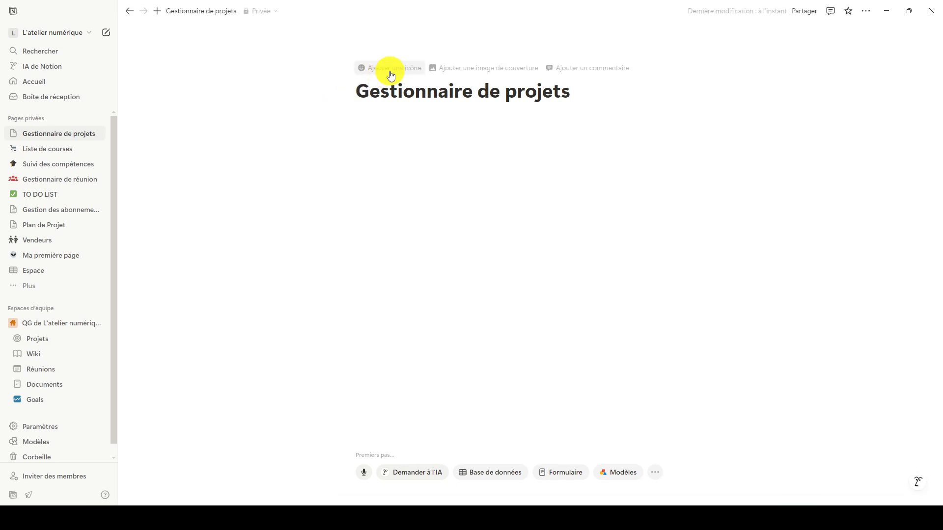
Add the hammer-and-wrench emoji as the page's icon
left_click(390, 74)
left_click(390, 71)
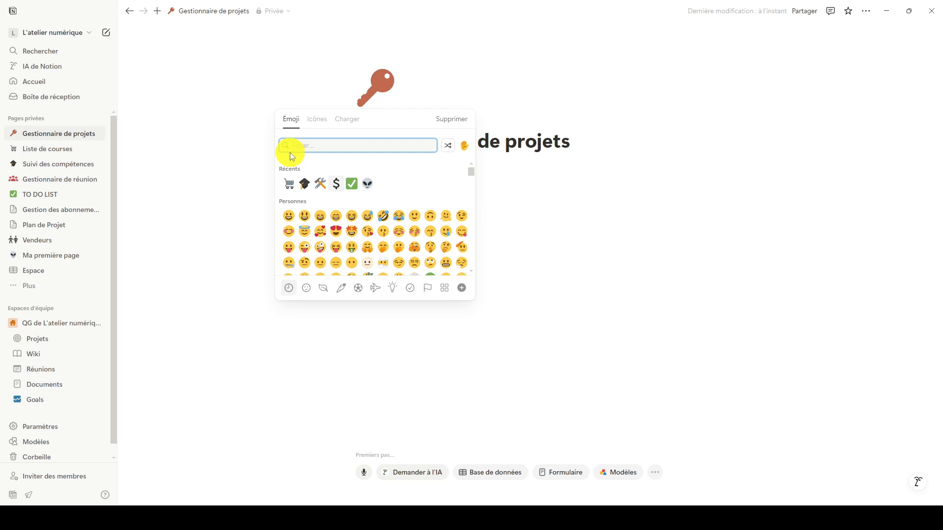
left_click(321, 190)
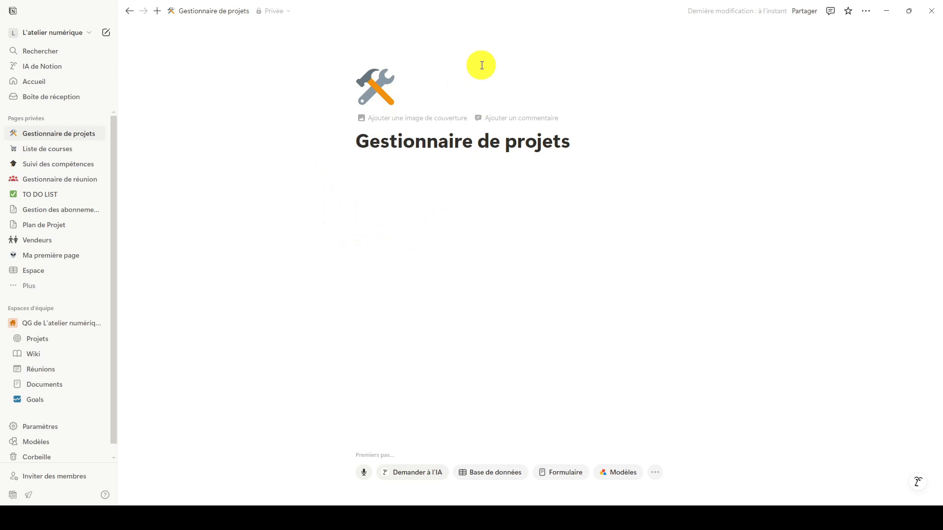
Add a page cover, using the Unsplash photo of a clipboard beside a laptop found by searching "projet"
left_click(441, 121)
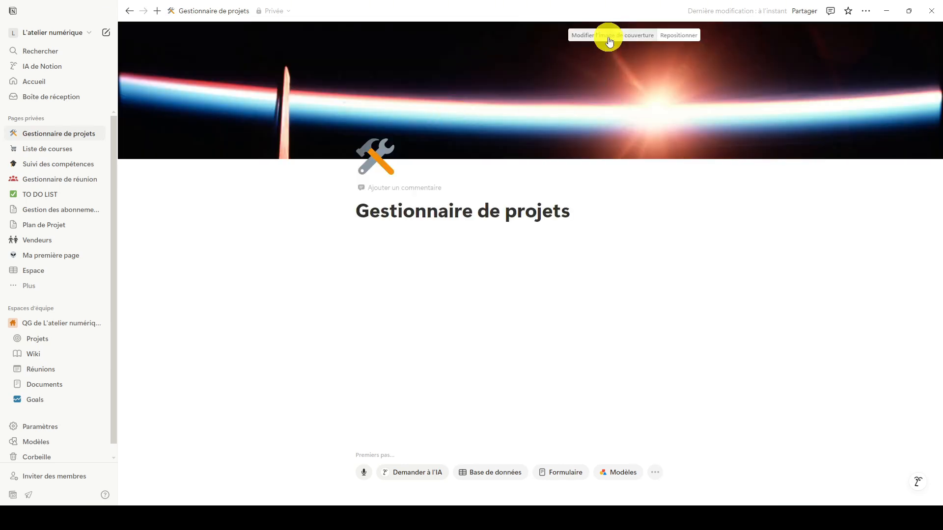
left_click(609, 39)
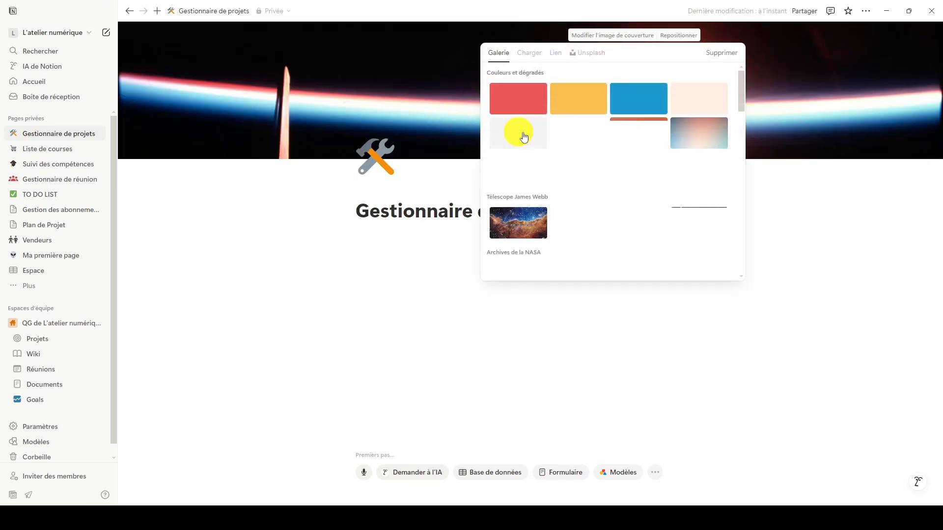
left_click(588, 53)
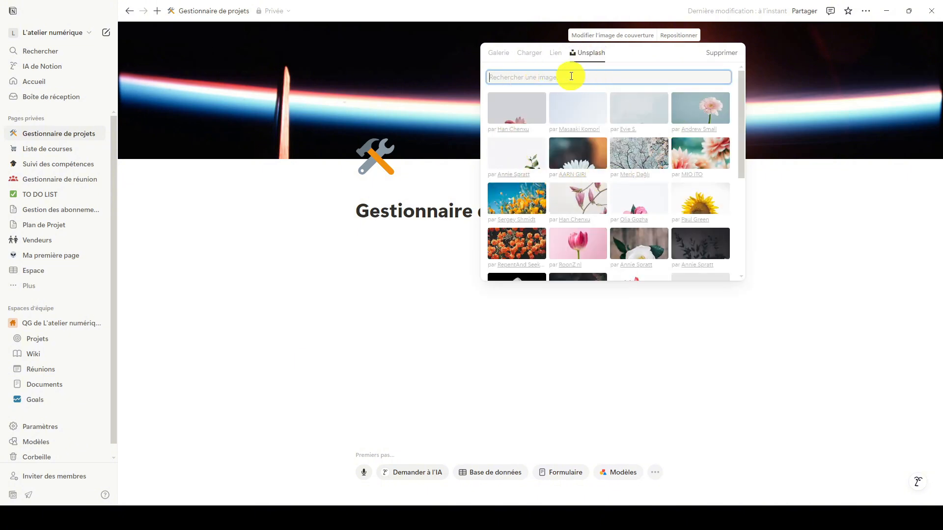
type("projet")
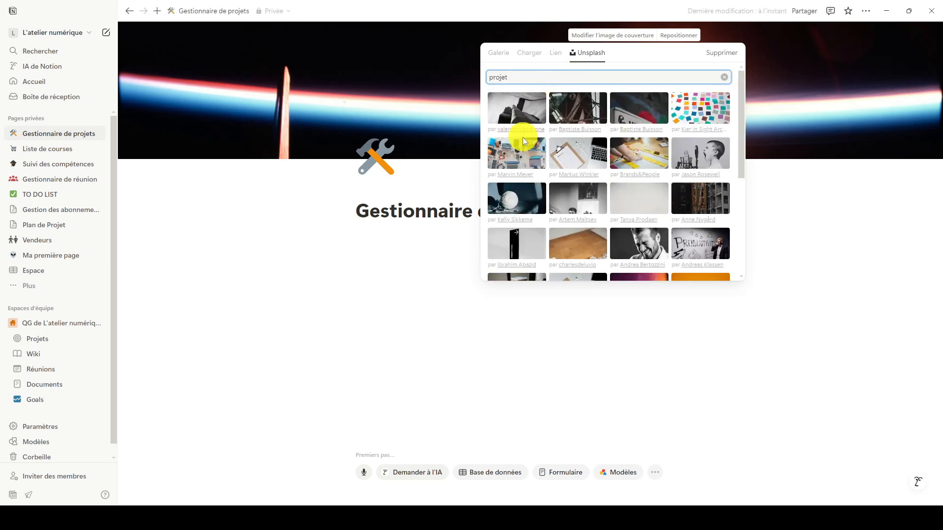
left_click(576, 158)
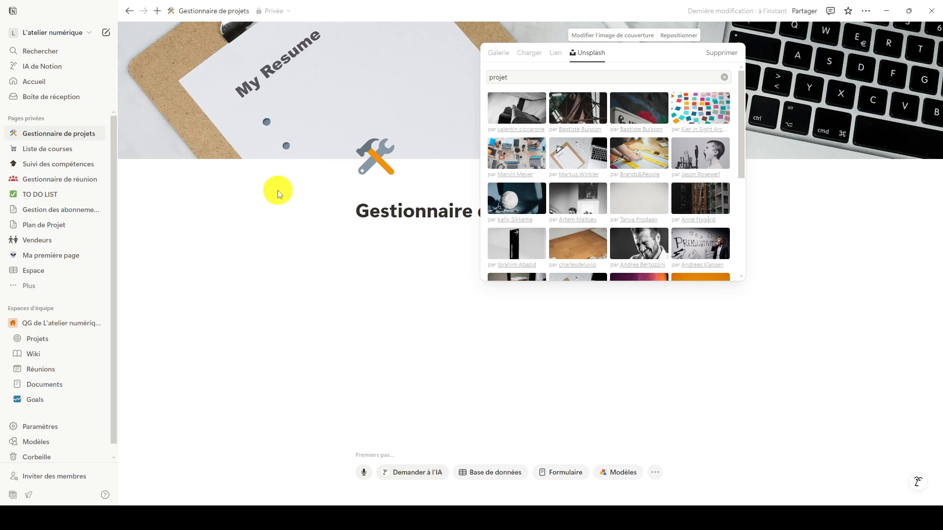
left_click(278, 190)
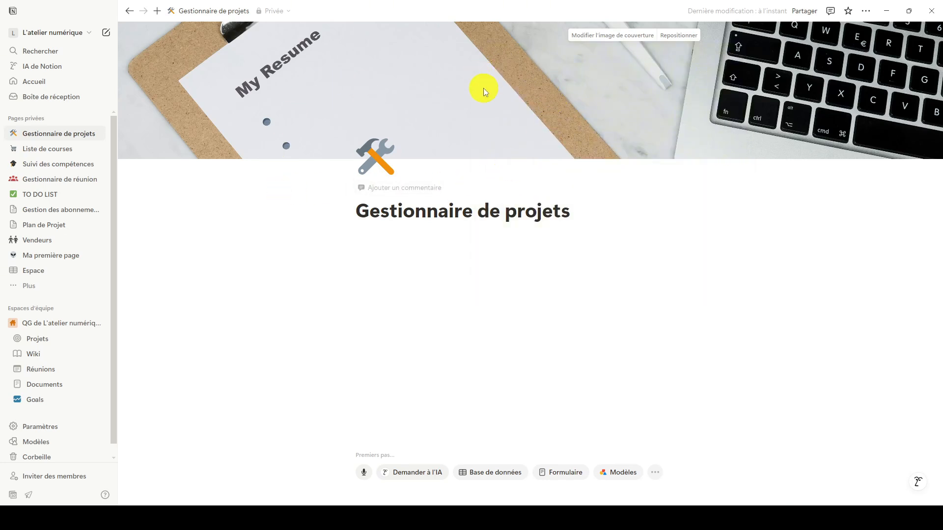
Reposition the cover image slightly in the vertical direction and save its position
left_click(686, 34)
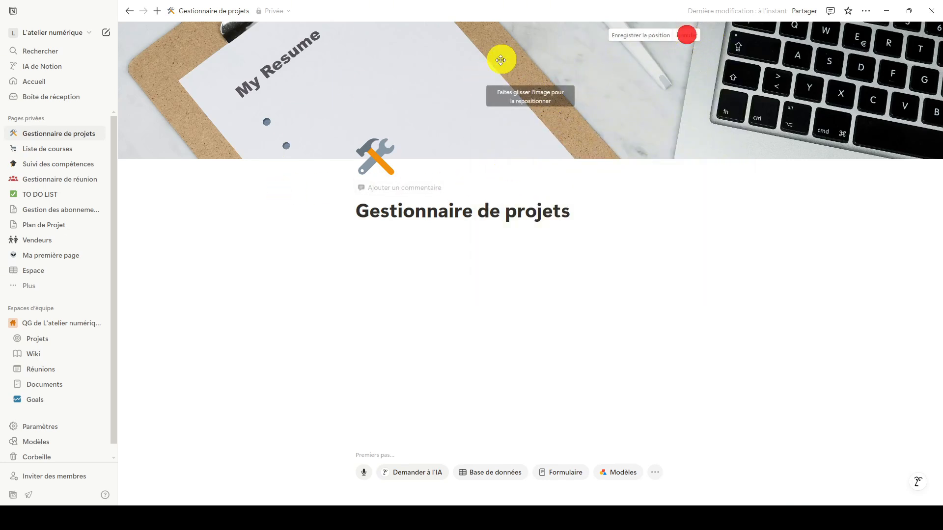
mouse_move(495, 75)
left_mouse_down()
mouse_move(496, 42)
mouse_move(499, 77)
left_mouse_up()
left_click(648, 35)
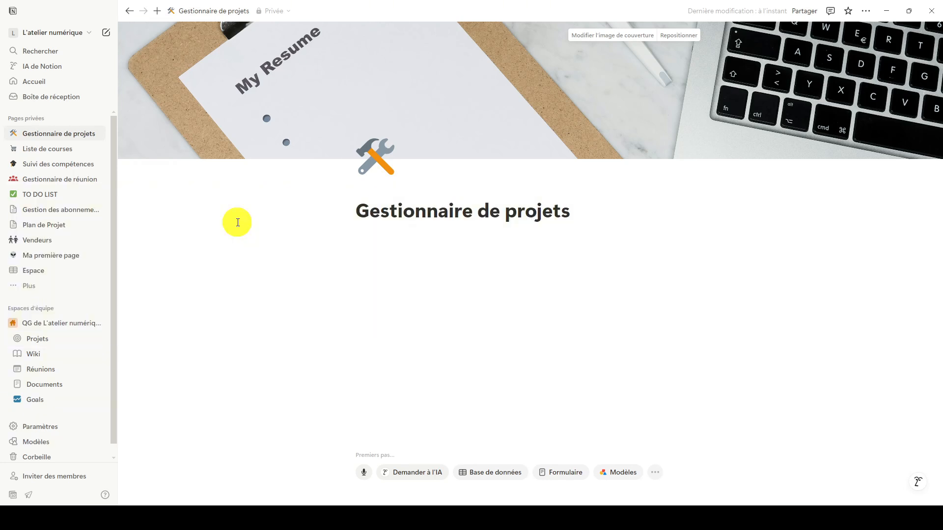
Insert a Vue « table » database in the page body and dismiss the new-database options
left_click(341, 247)
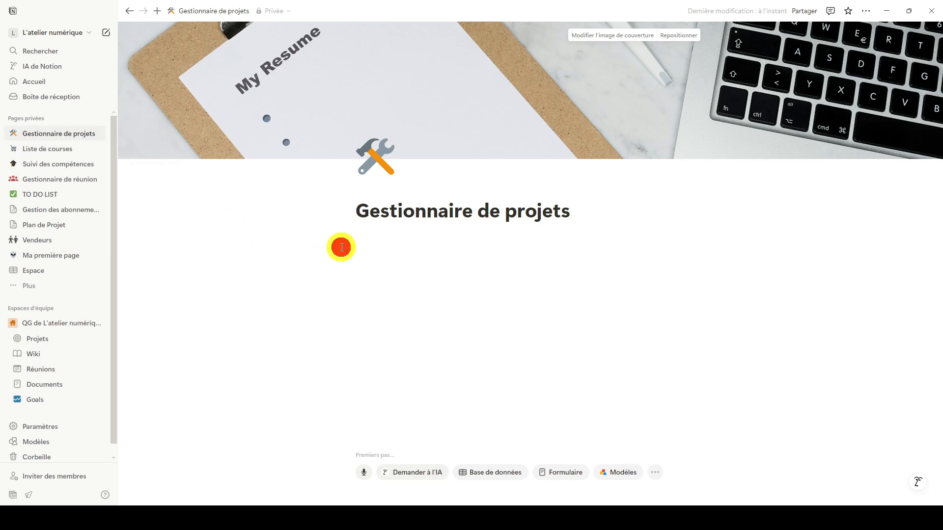
left_click(357, 232)
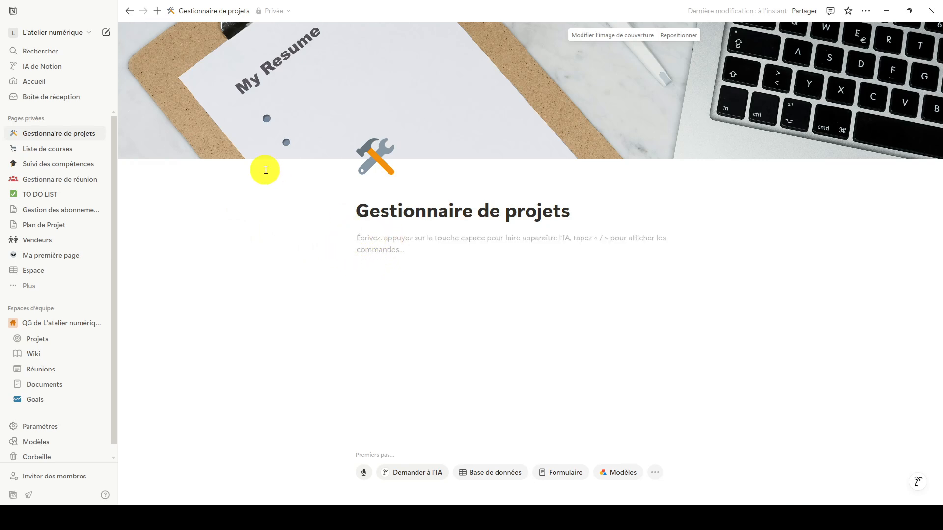
type("/")
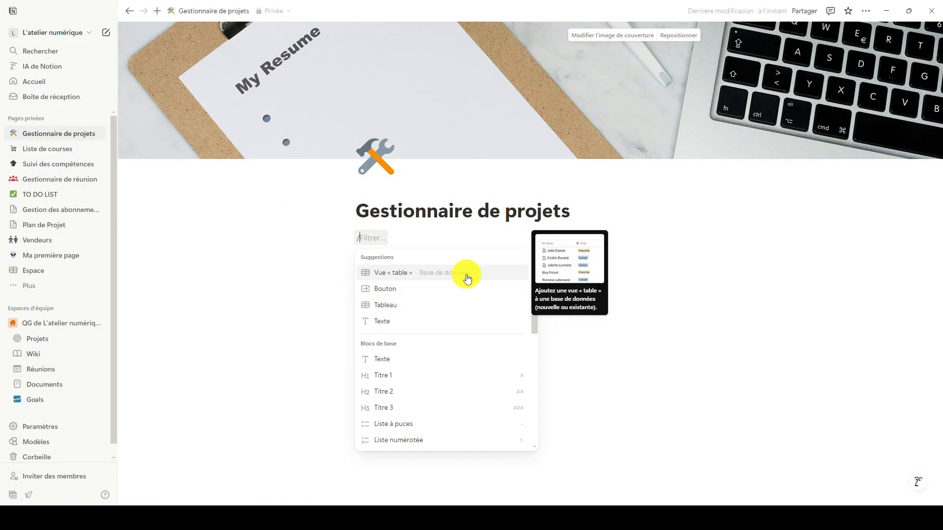
scroll(466, 279, "down", 10)
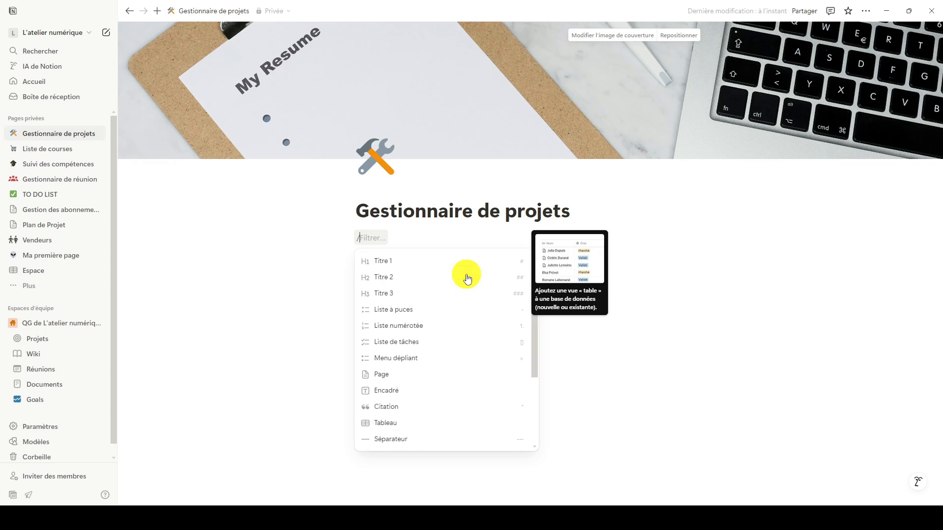
scroll(437, 320, "down", 5)
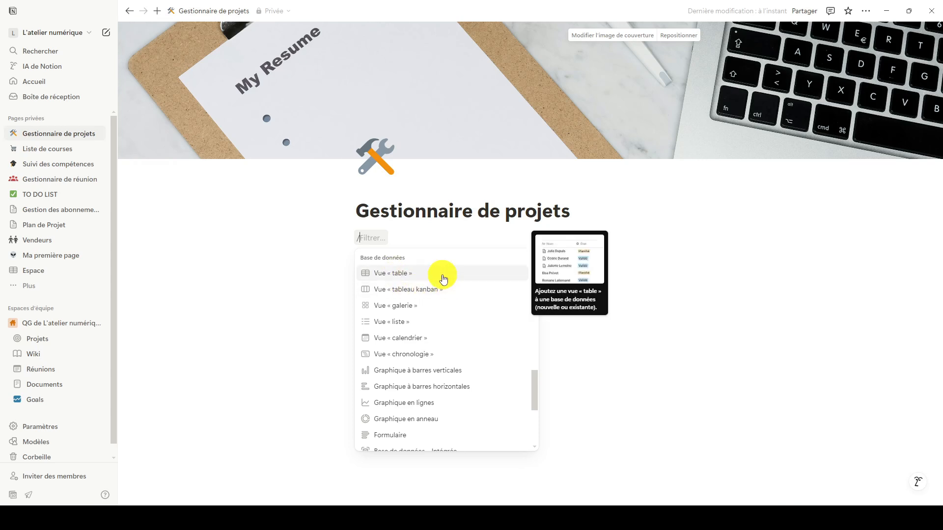
left_click(443, 279)
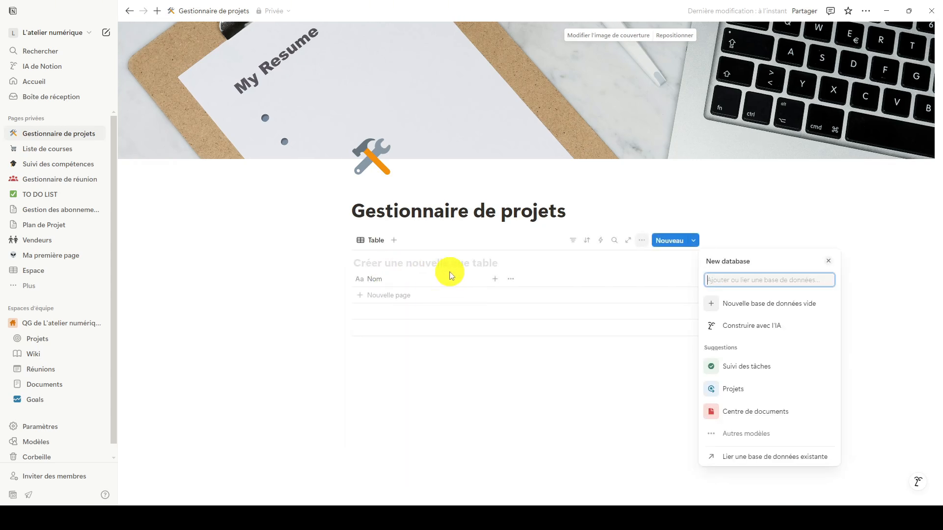
key("Escape")
Hide the sidebar and turn on the Pleine largeur option for the page
left_click(109, 15)
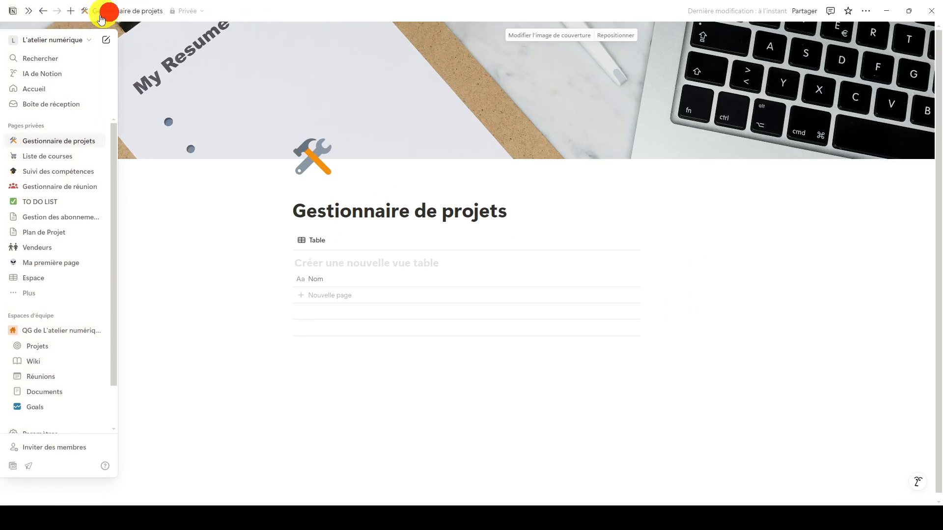
left_click(865, 11)
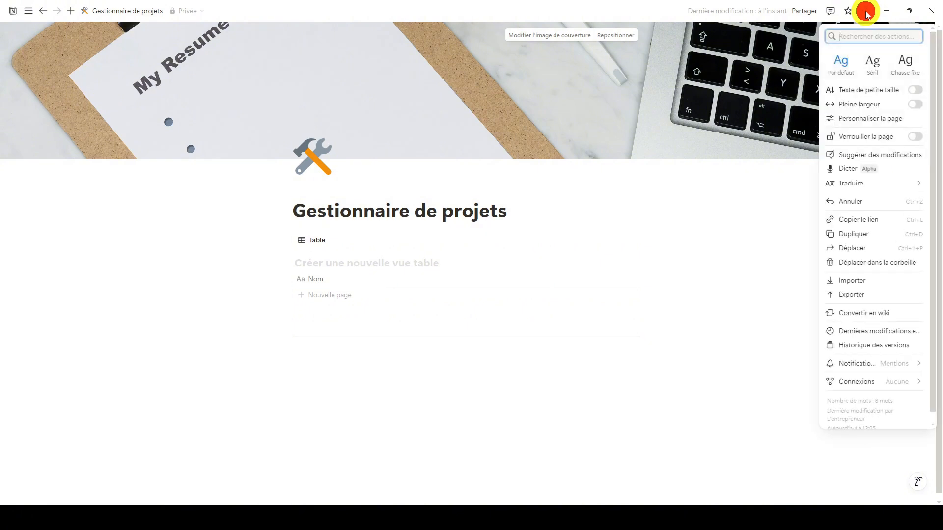
left_click(860, 105)
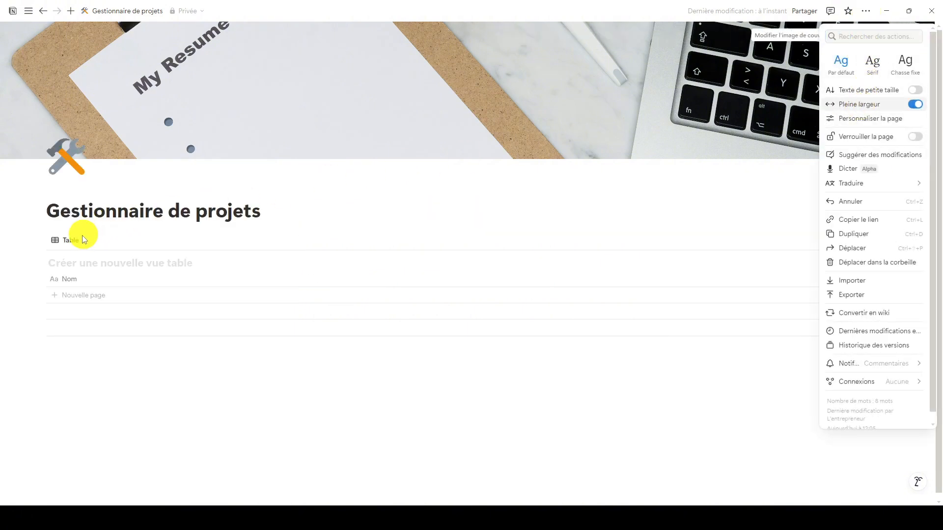
left_click(69, 264)
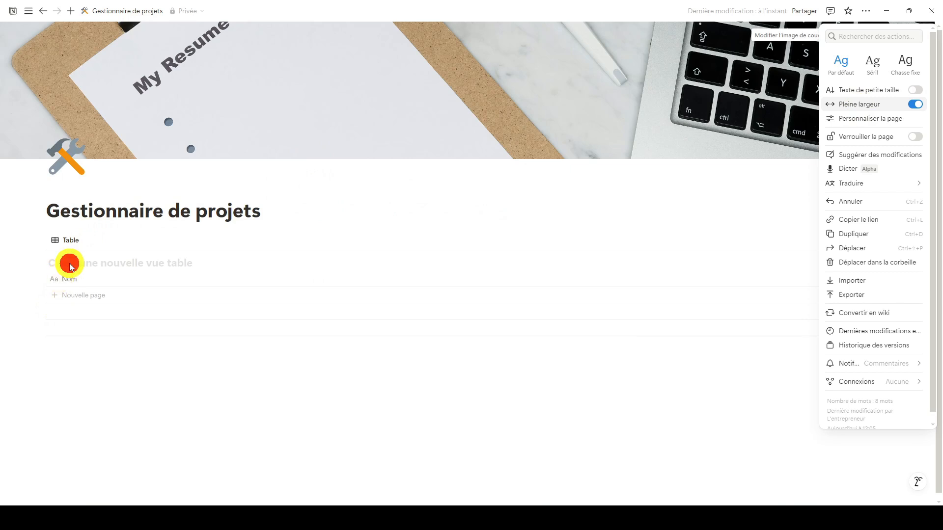
Title the database "Projets" and rename its Nom column to "Projet"
left_click(99, 264)
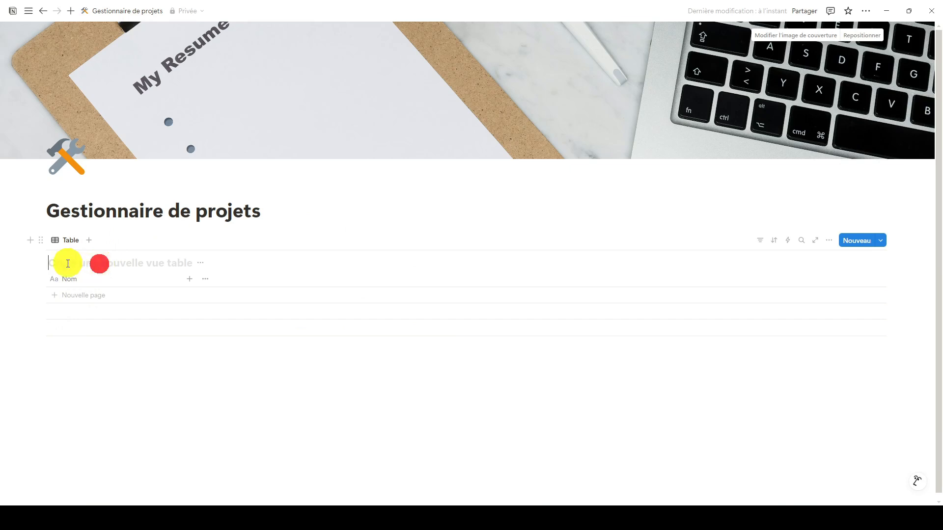
type("Projets")
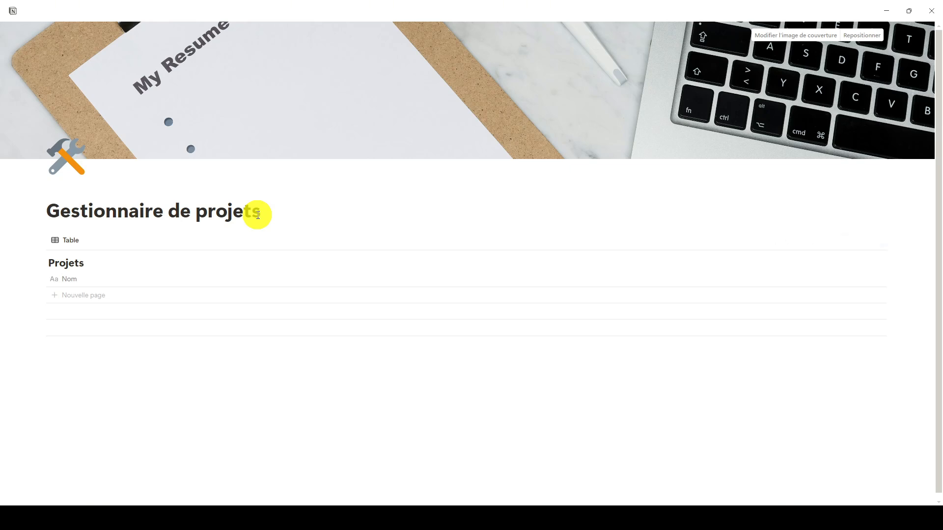
left_click(80, 280)
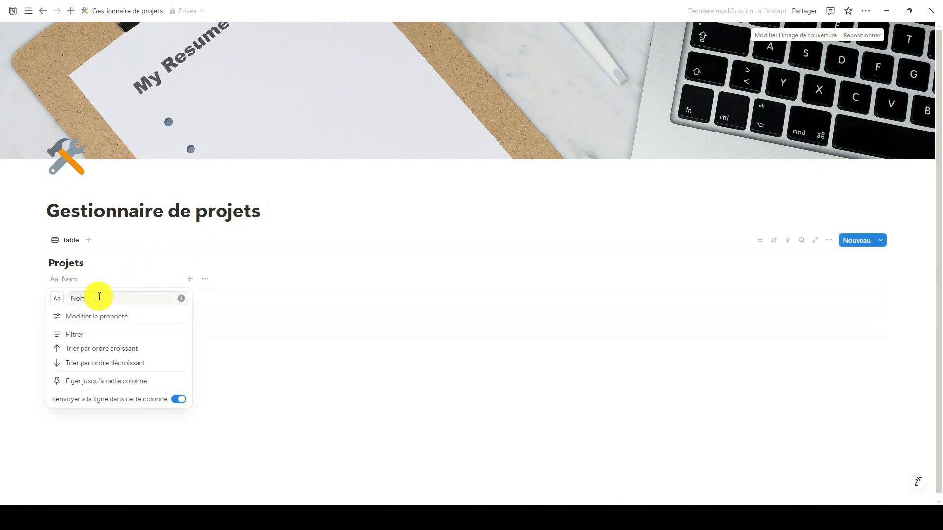
left_click_drag(97, 297, 61, 295)
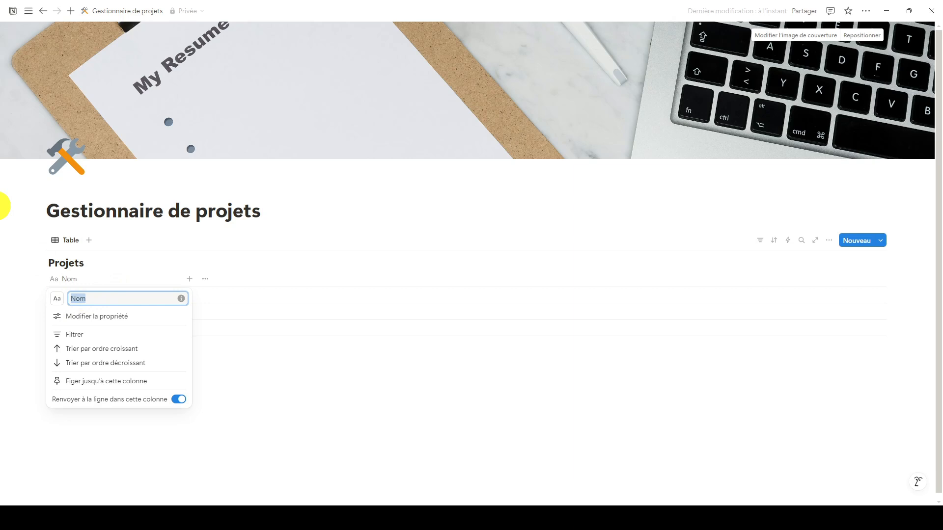
type("Projet")
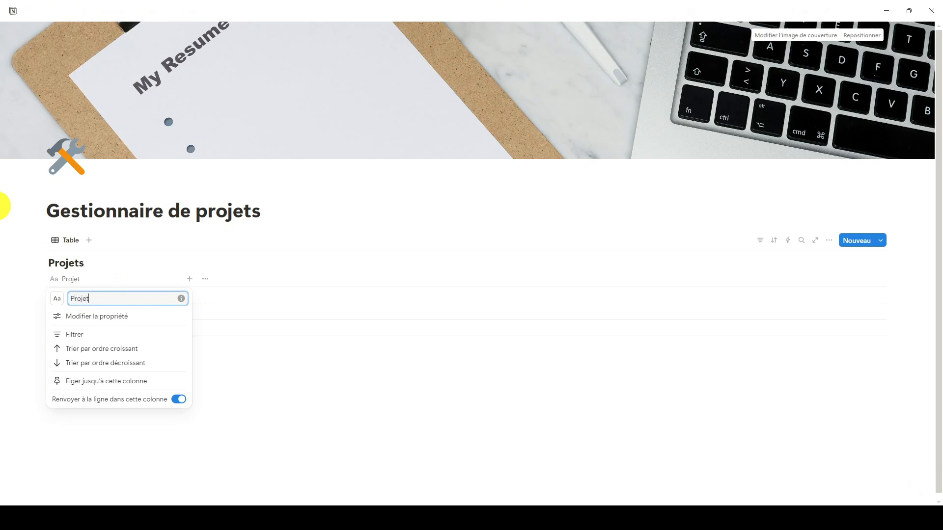
left_click(189, 281)
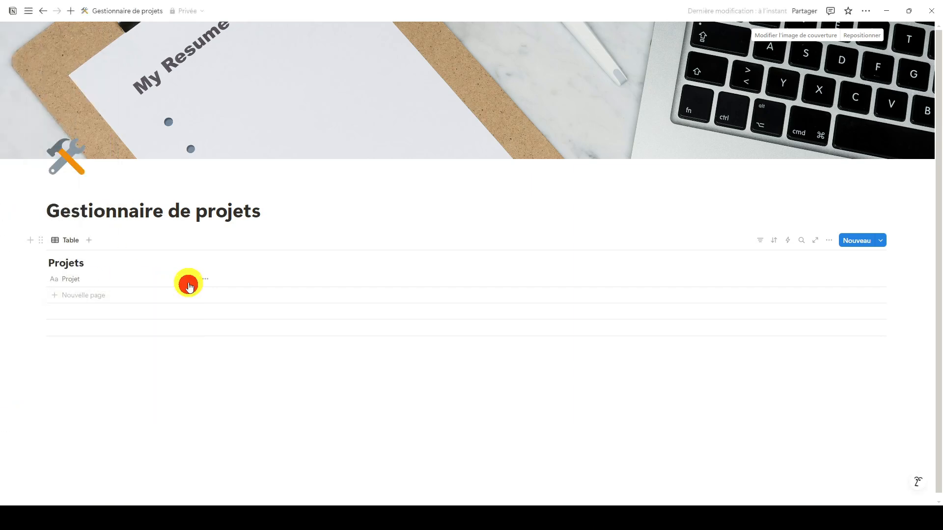
Add a Date property named "Date de fin" to the Projets table, keeping the Date complète format
left_click(189, 281)
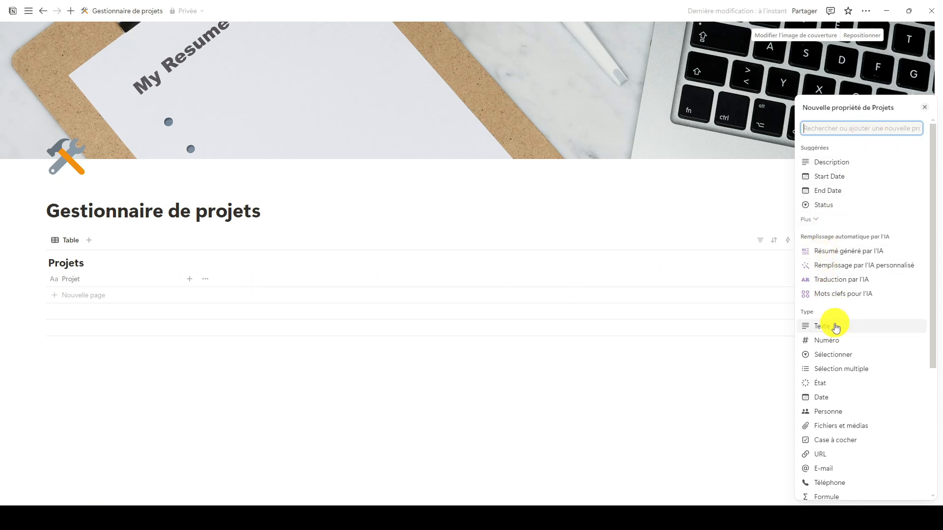
left_click(825, 396)
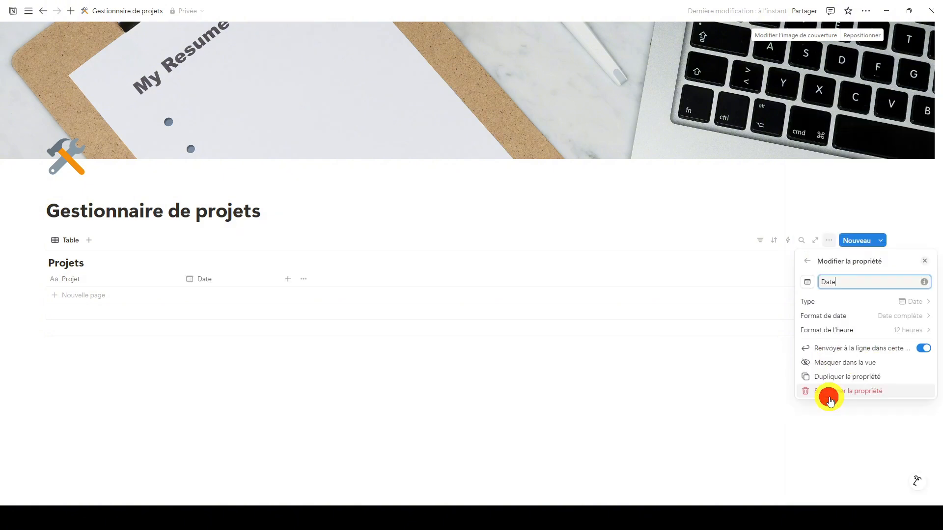
left_click(846, 282)
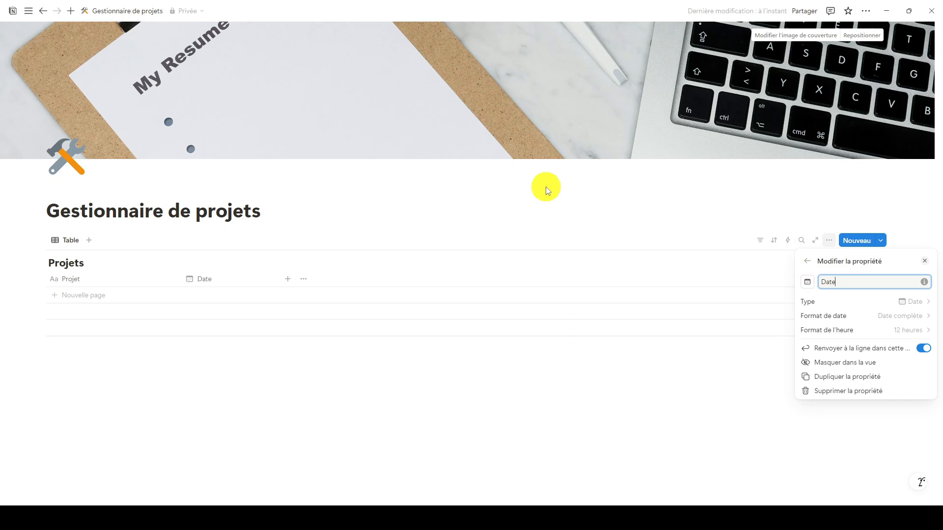
type("de fin")
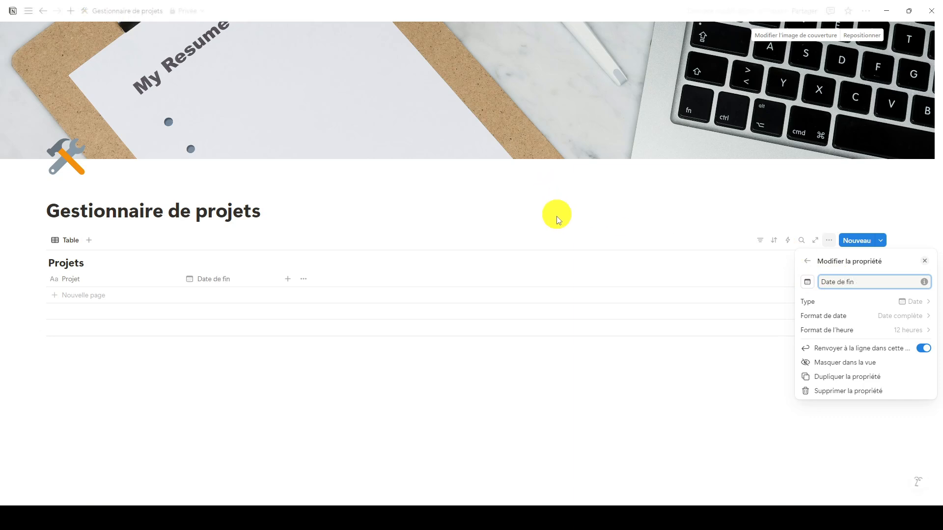
left_click(853, 323)
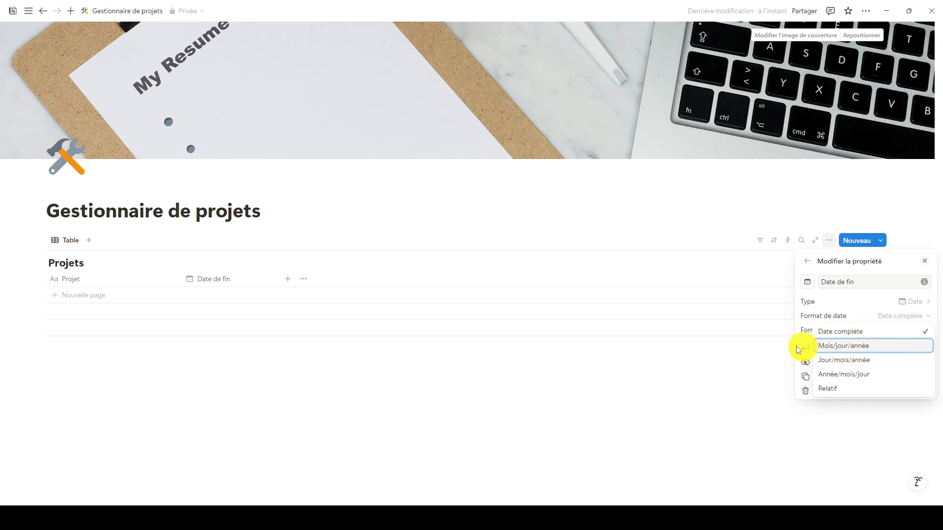
left_click(216, 299)
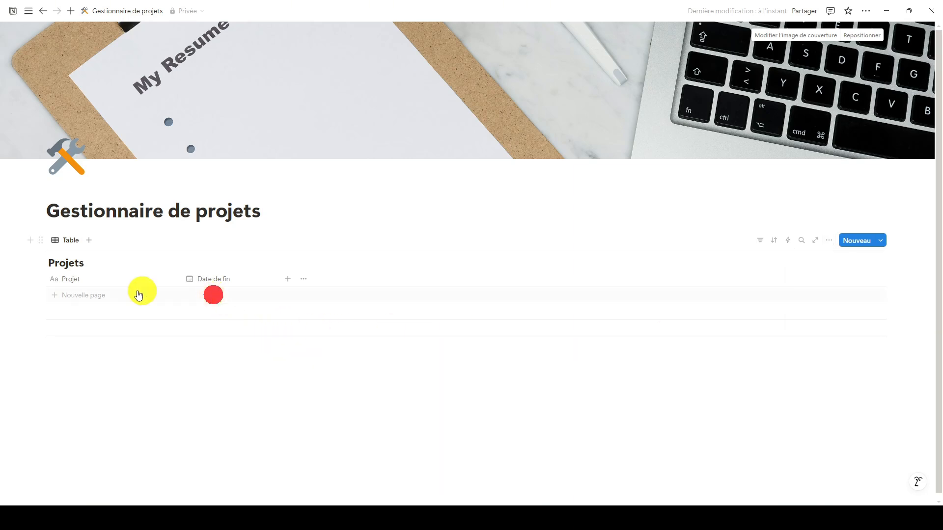
Add an entry named "Projet 1" to the Projets table
left_click(78, 295)
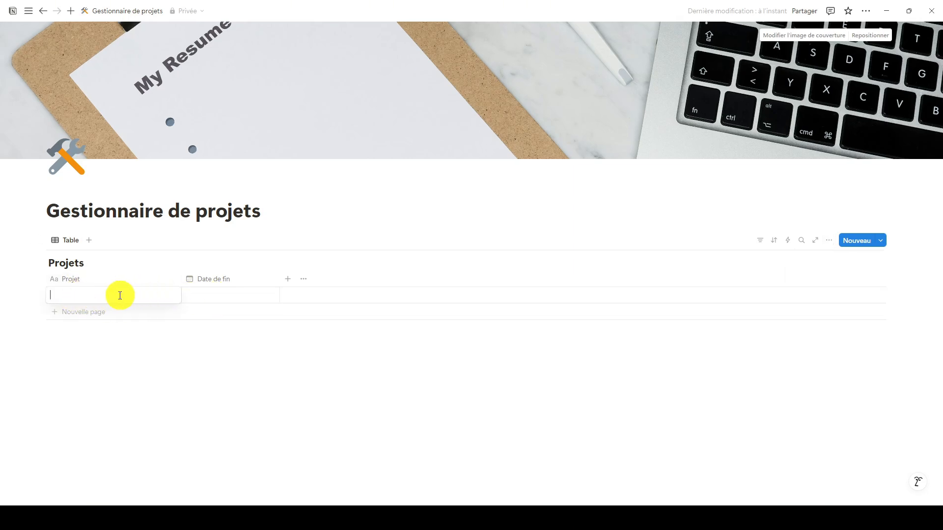
type("Projet 1")
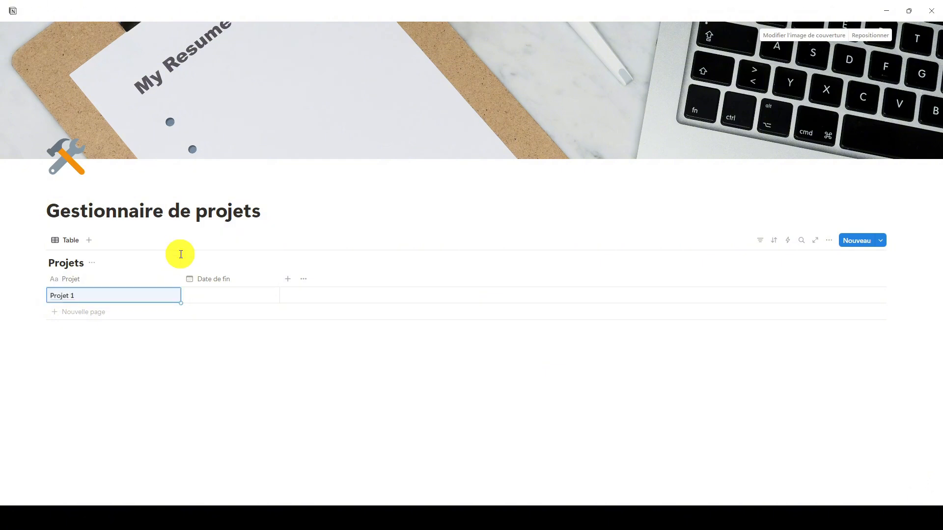
key("Tab")
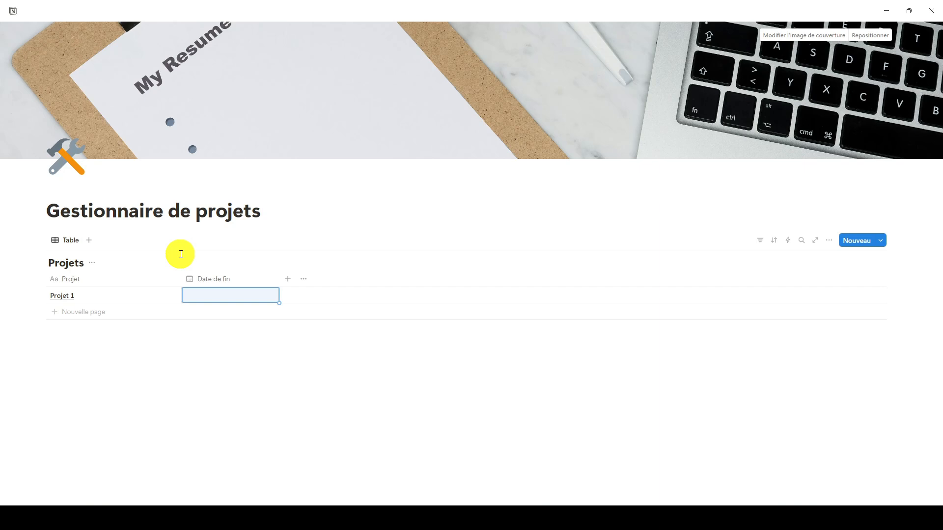
Set the Date de fin of Projet 1 to a range from 20/04/2025 to 07/06/2025, with the end date enabled
left_click(229, 297)
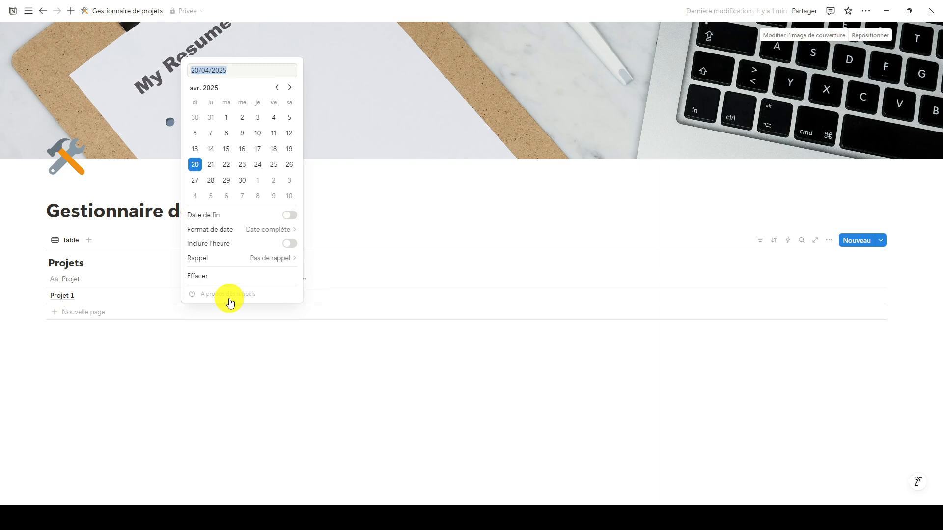
left_click(247, 219)
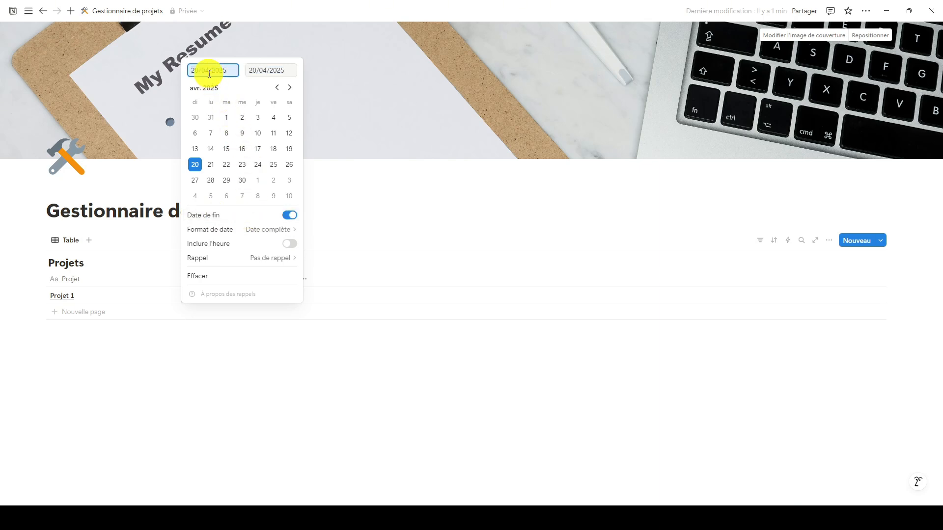
left_click(196, 167)
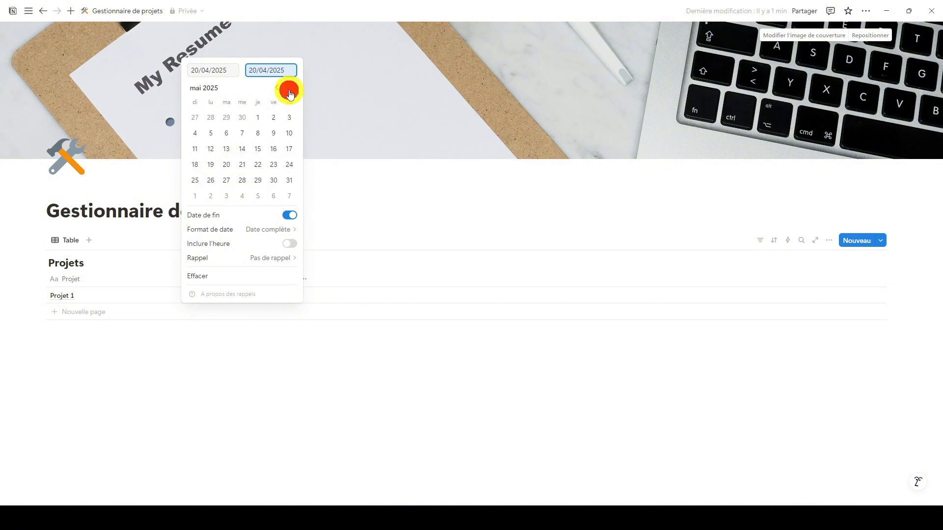
left_click(290, 88)
left_click(290, 88)
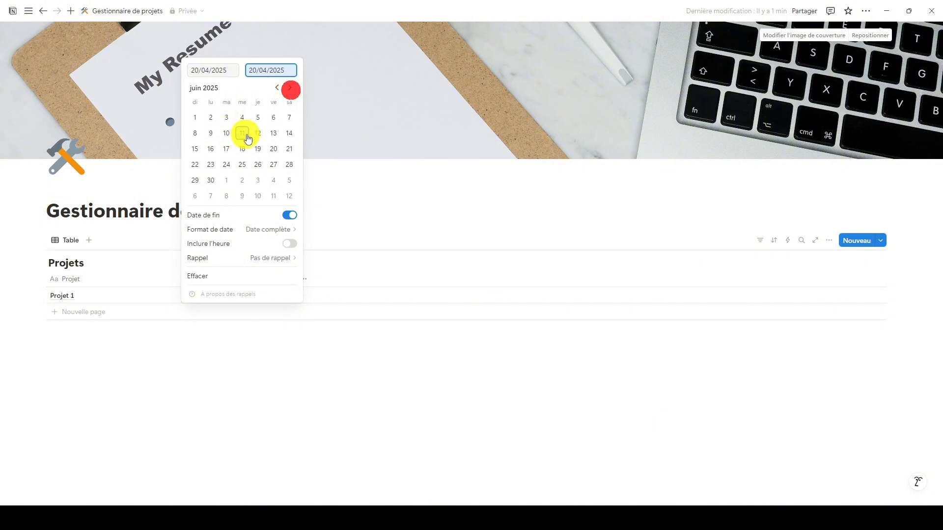
left_click(288, 118)
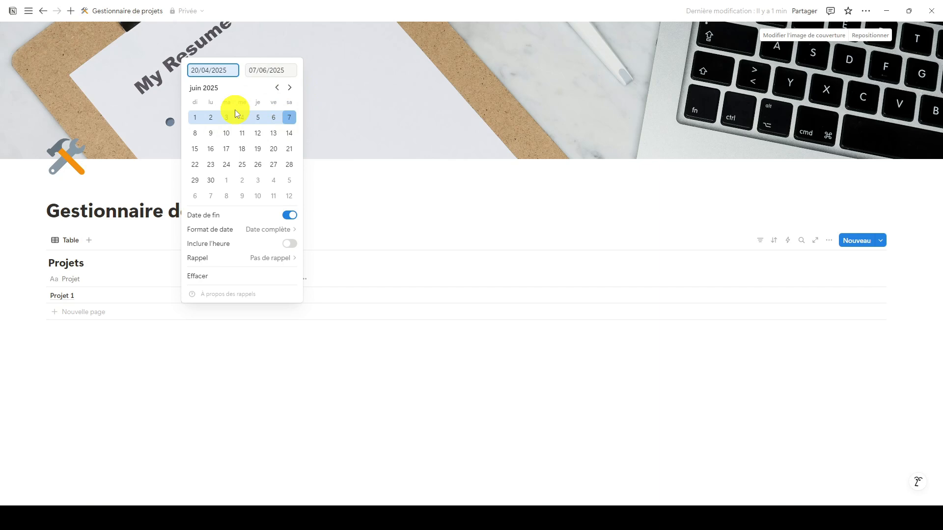
left_click(349, 195)
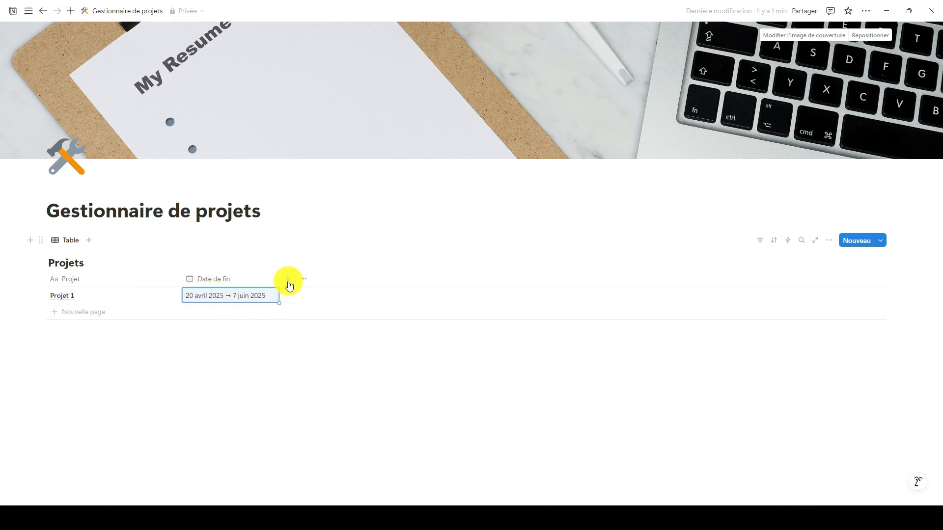
Add an État property to the Projets table and name it "Statut"
left_click(288, 283)
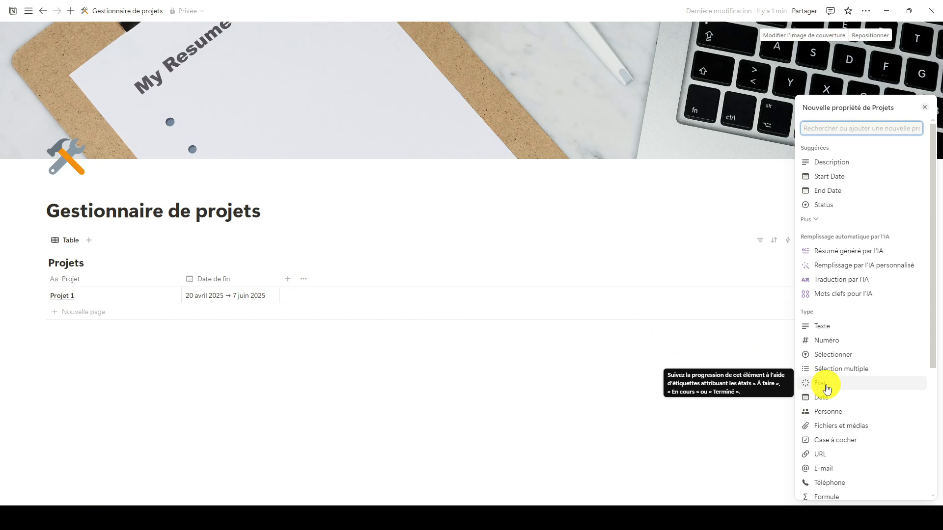
left_click(825, 385)
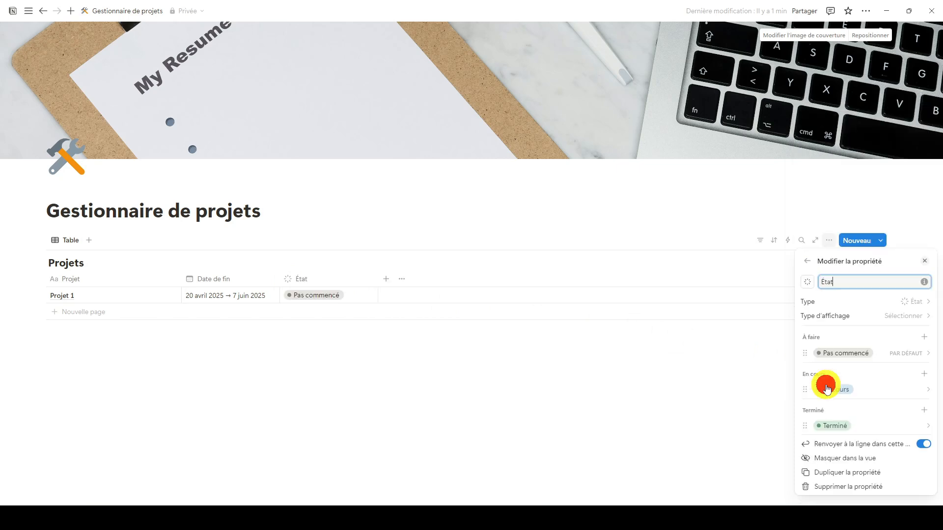
double_click(847, 283)
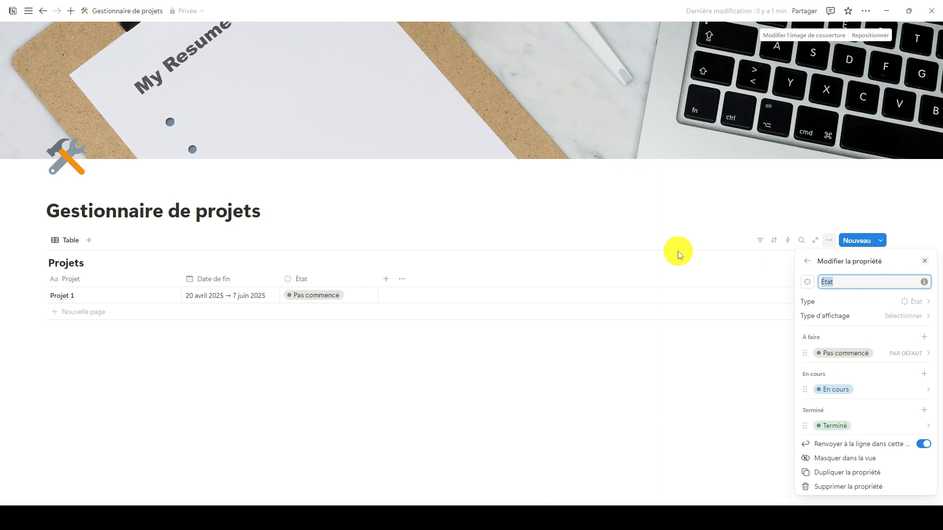
type("St")
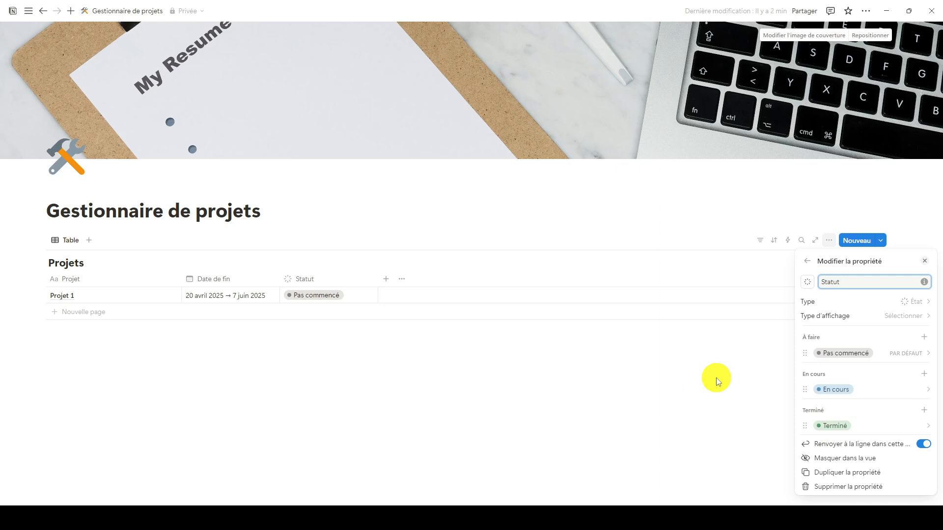
left_click(374, 360)
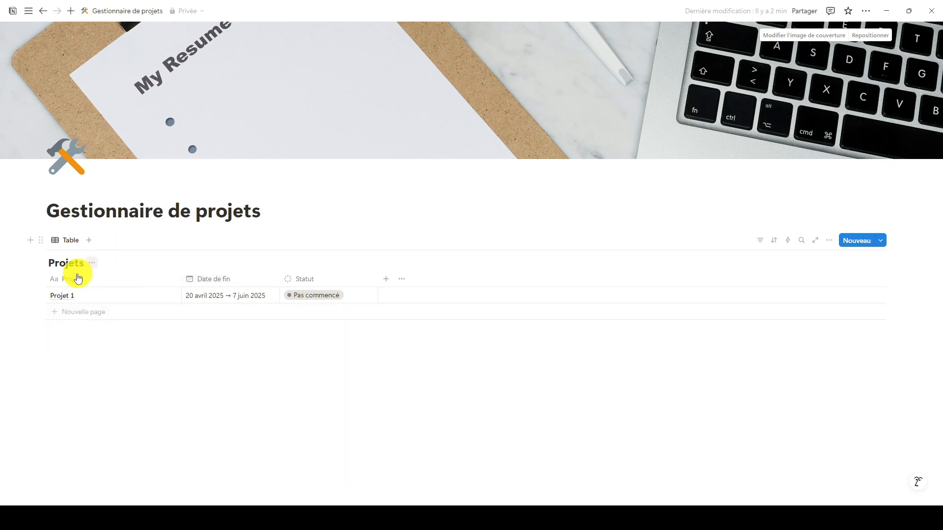
Insert a second Vue « table » database in an empty block below the Projets table
left_click_drag(61, 341, 65, 343)
left_click(65, 344)
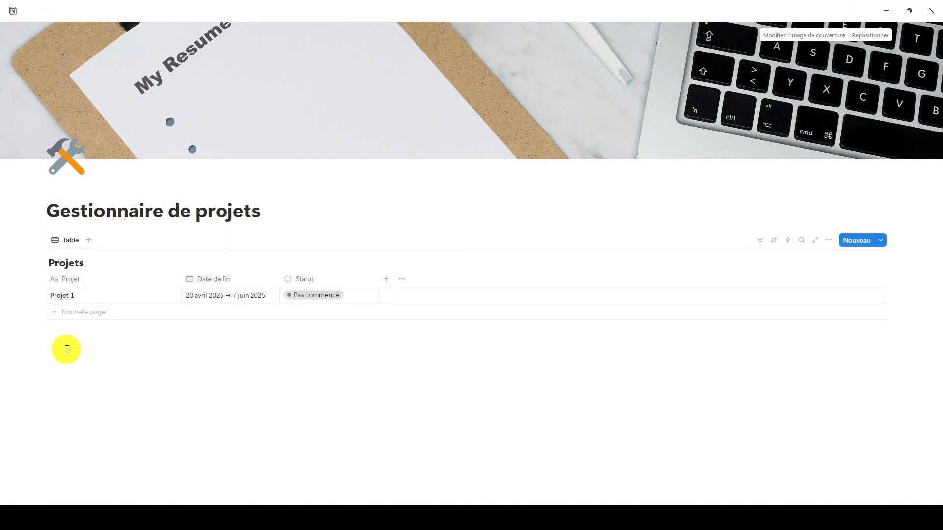
left_click(62, 351)
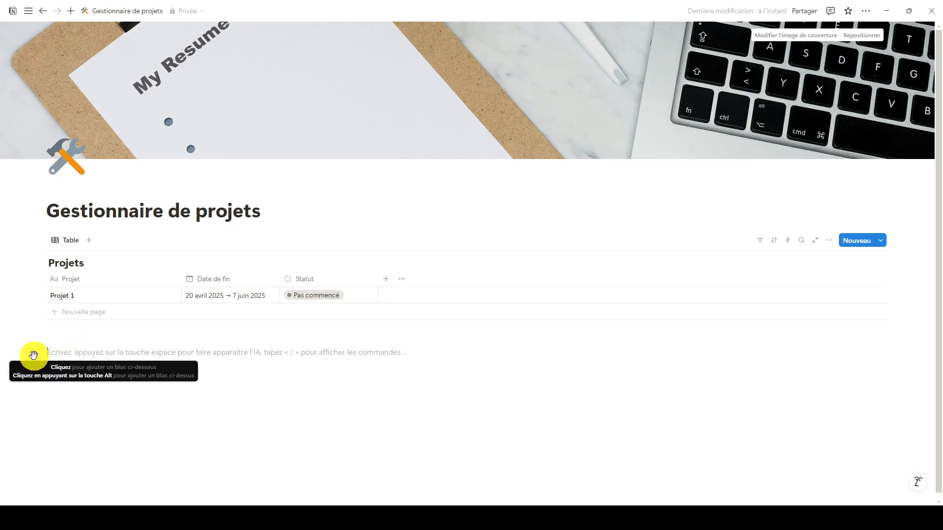
left_click(33, 355)
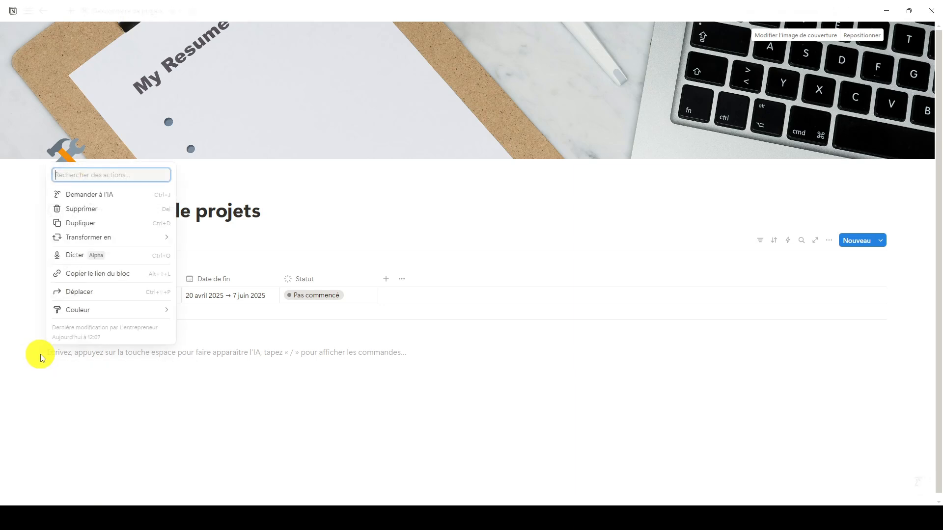
left_click(78, 359)
left_click(82, 352)
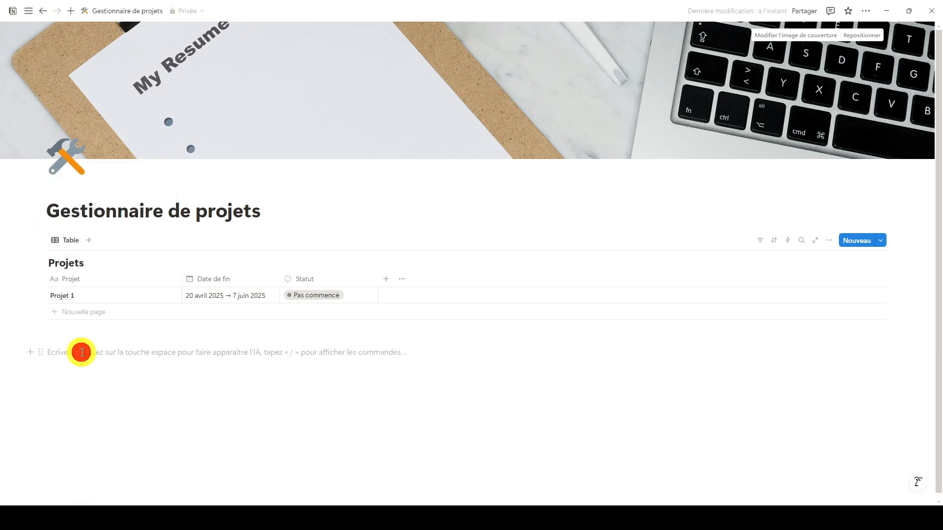
type("/")
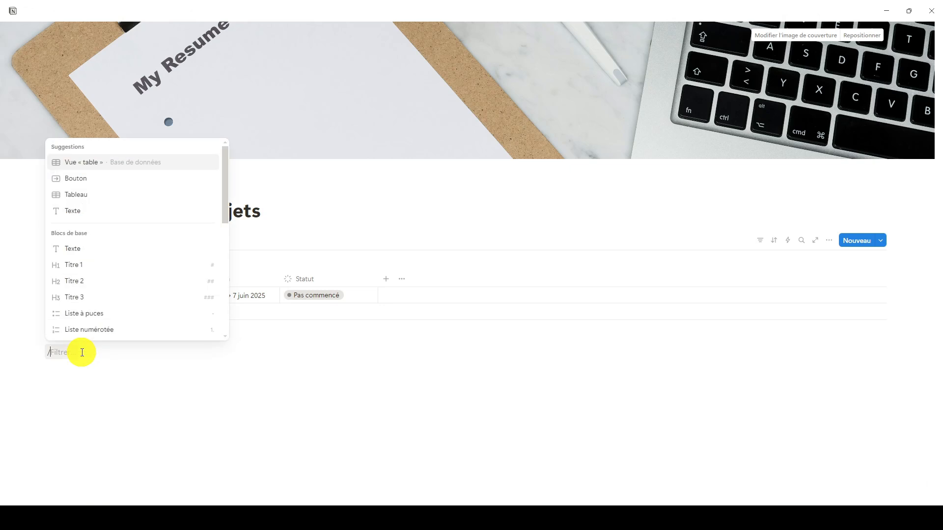
left_click(111, 165)
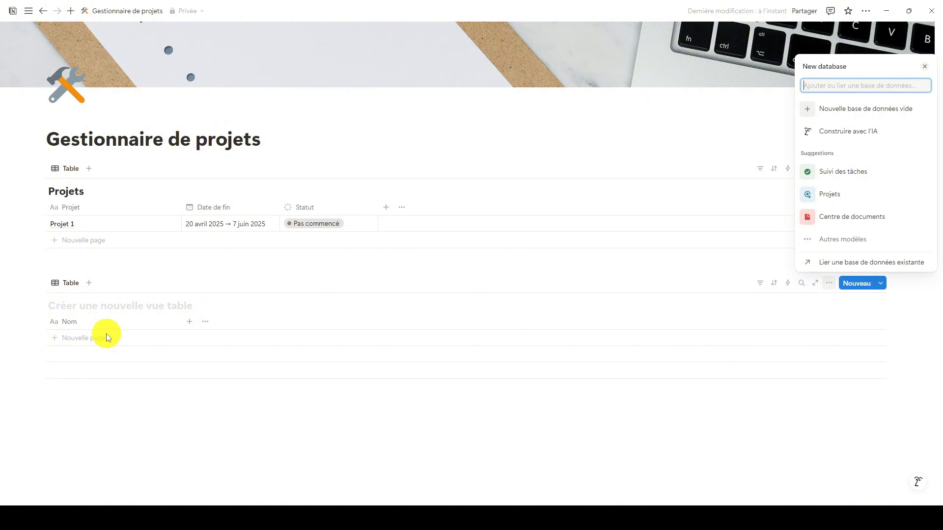
Title the new database "Détail des tâches" and rename its Nom column to "Tâches"
left_click(101, 307)
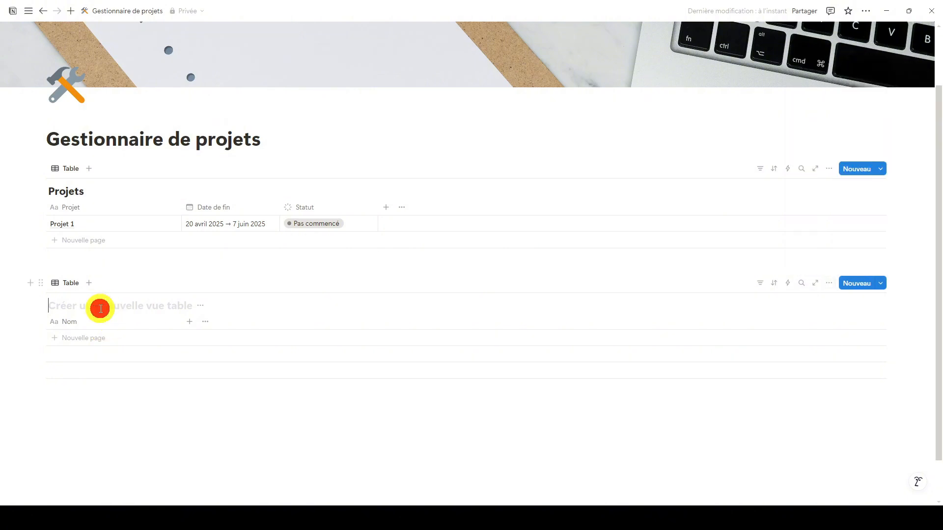
type("D")
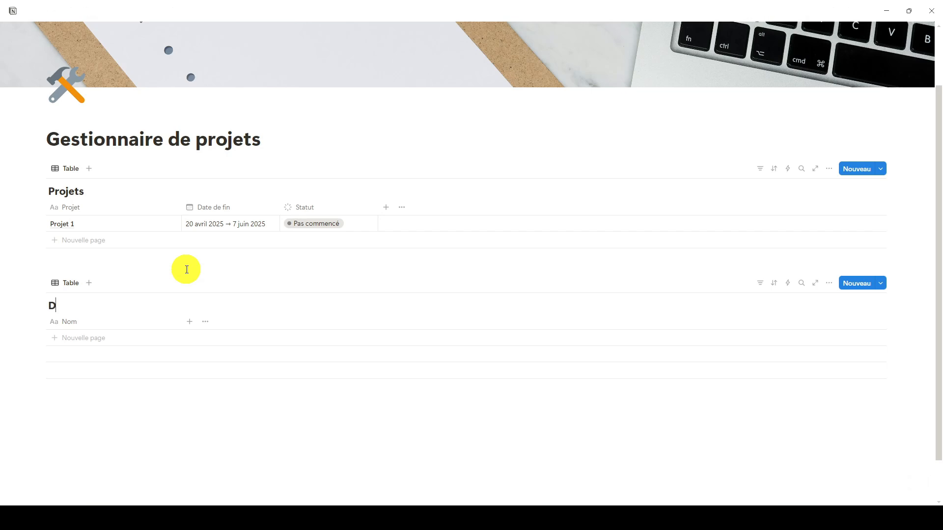
type("étail des tâches")
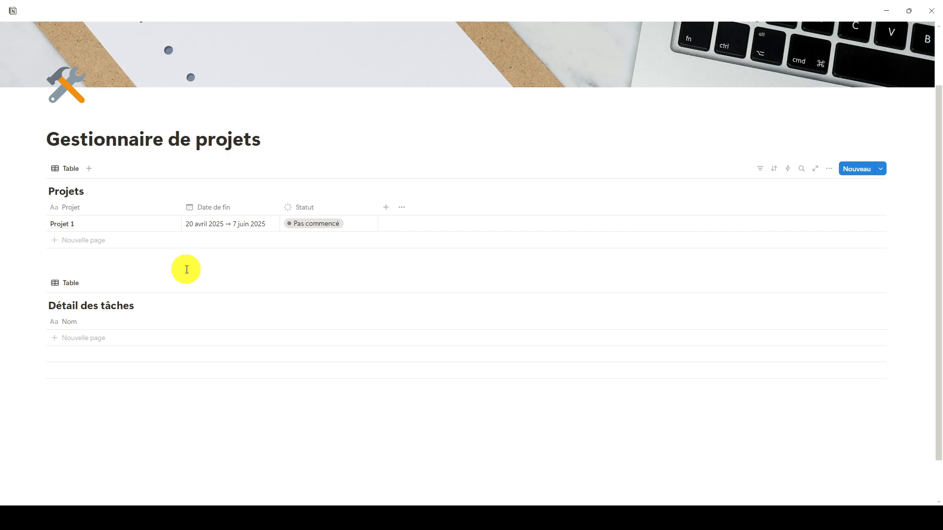
left_click(81, 323)
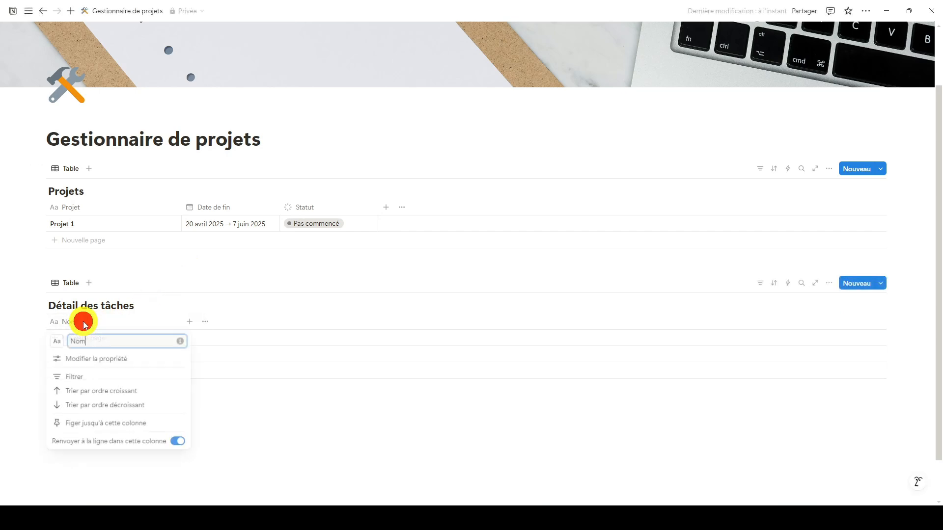
left_click_drag(91, 341, 61, 341)
type("Tâches")
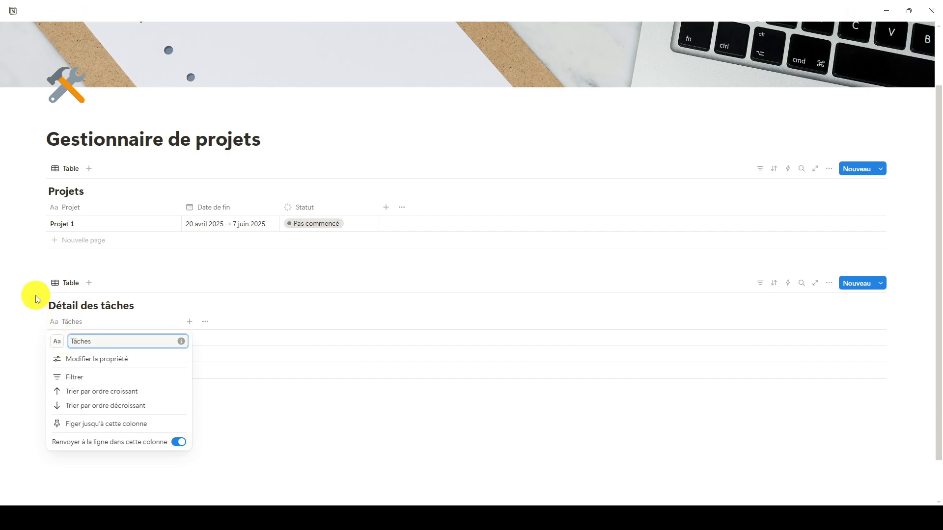
left_click(227, 418)
Add an entry named "Tâche 1" to the Détail des tâches table
left_click(95, 340)
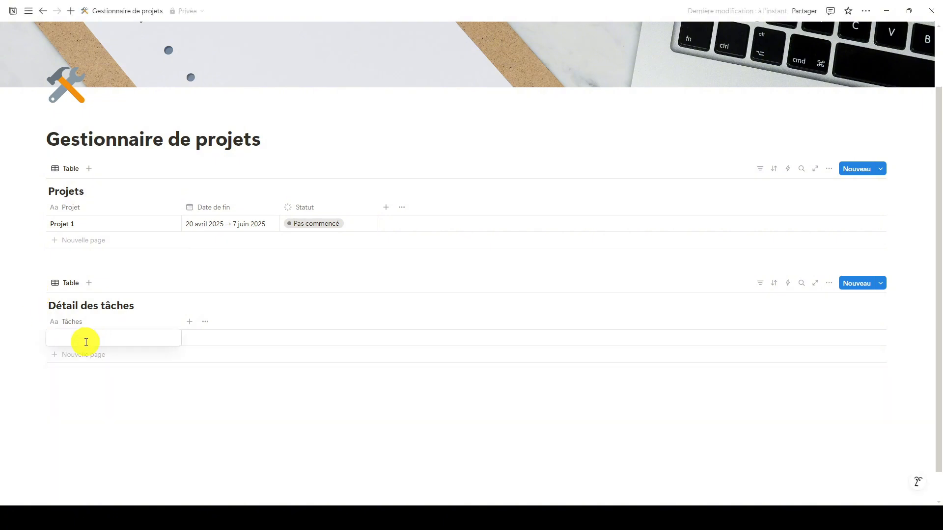
mouse_move(10, 319)
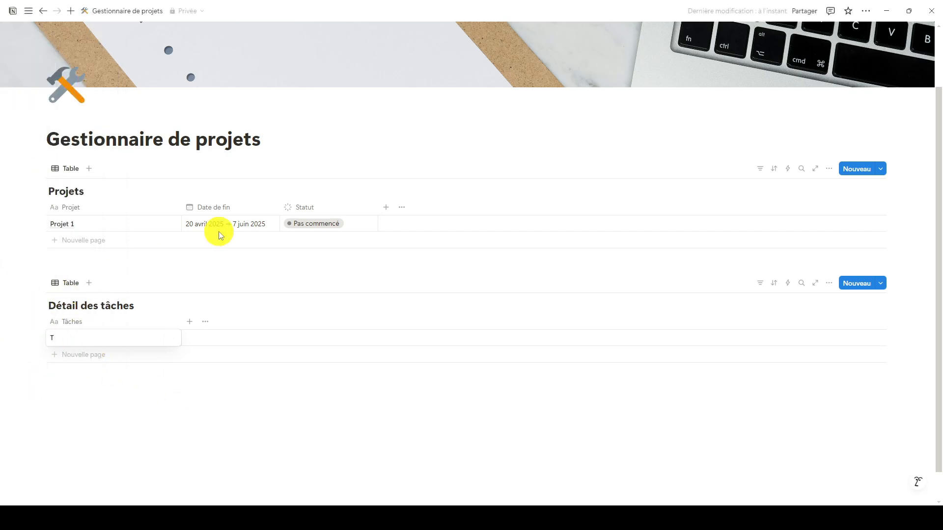
type("Ta")
type("che ")
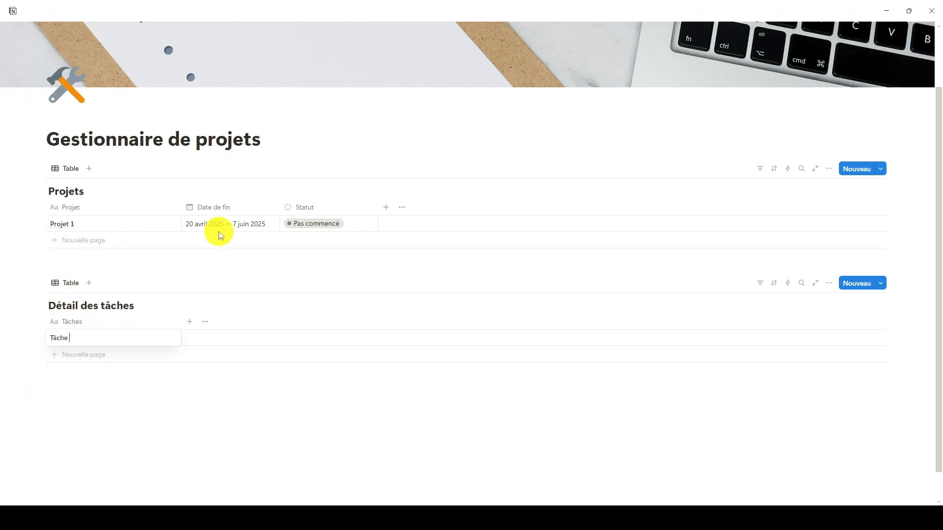
type("1")
key("Return")
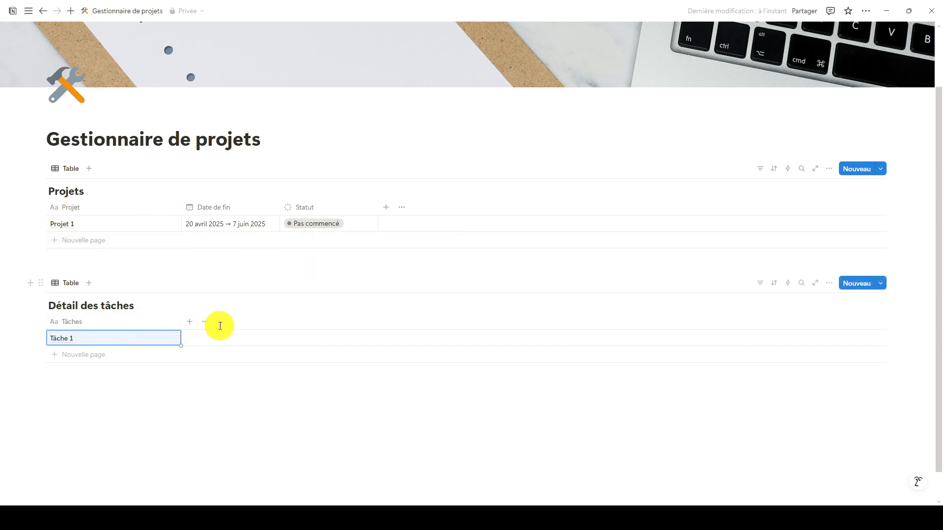
Add a Date property to the Détail des tâches table, keeping its default name and format
left_click(190, 323)
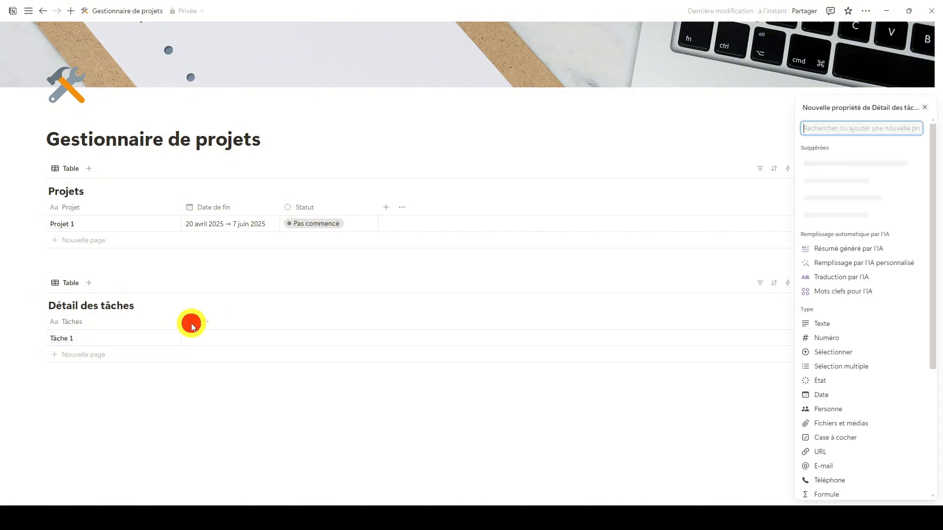
left_click(831, 395)
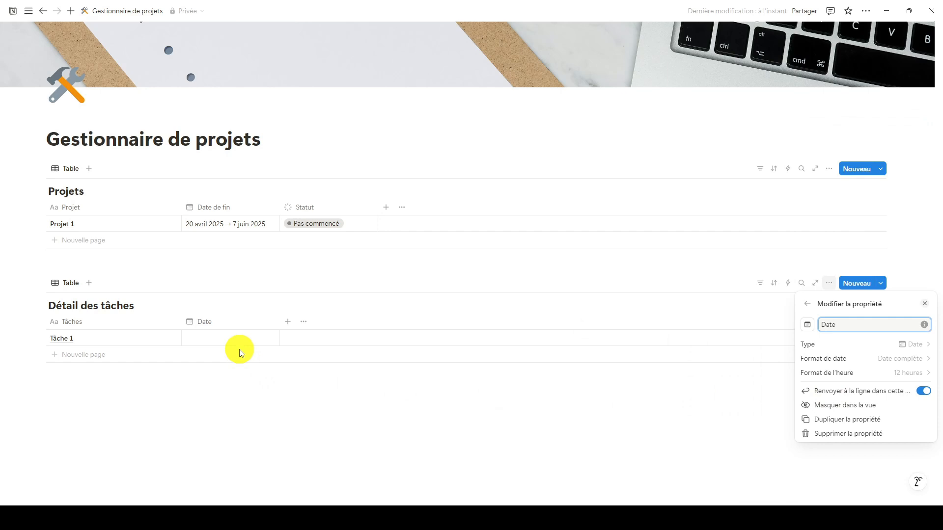
left_click(221, 339)
Set the Date of Tâche 1 to 22/04/2025
left_click(217, 340)
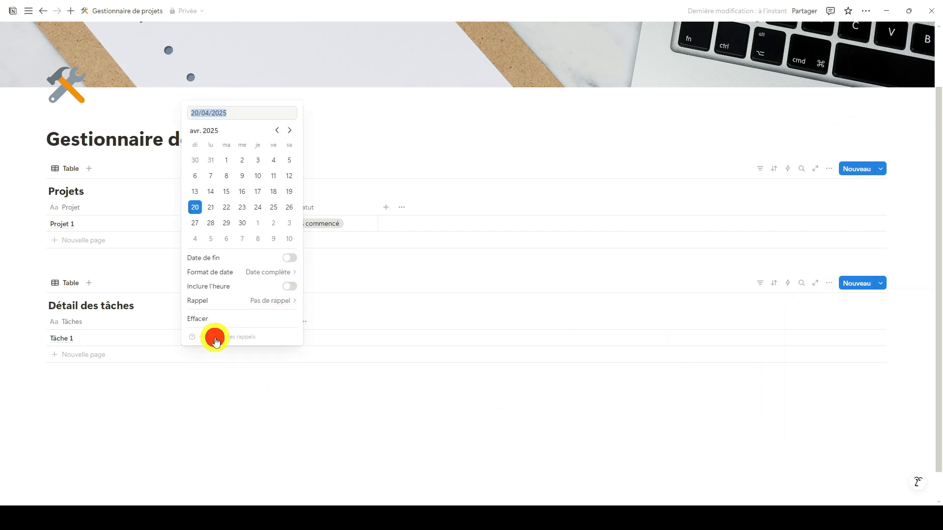
left_click(227, 210)
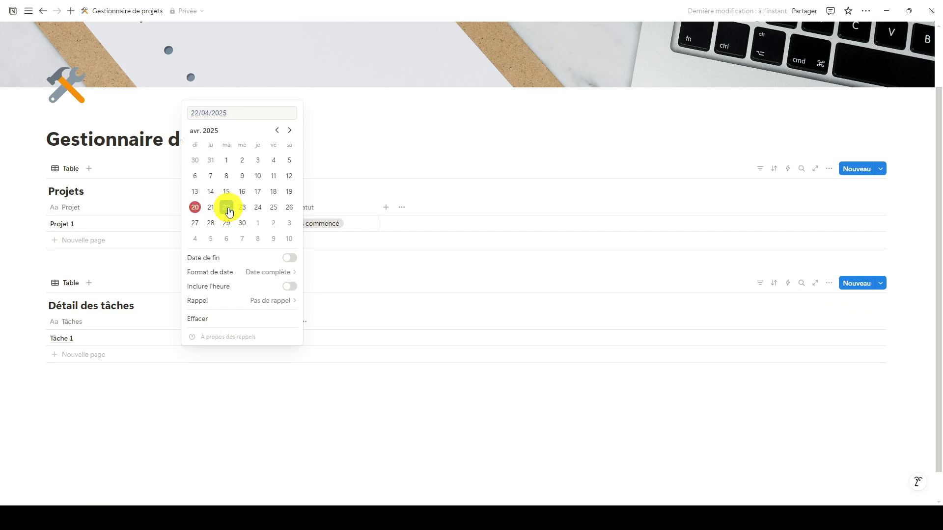
left_click(229, 211)
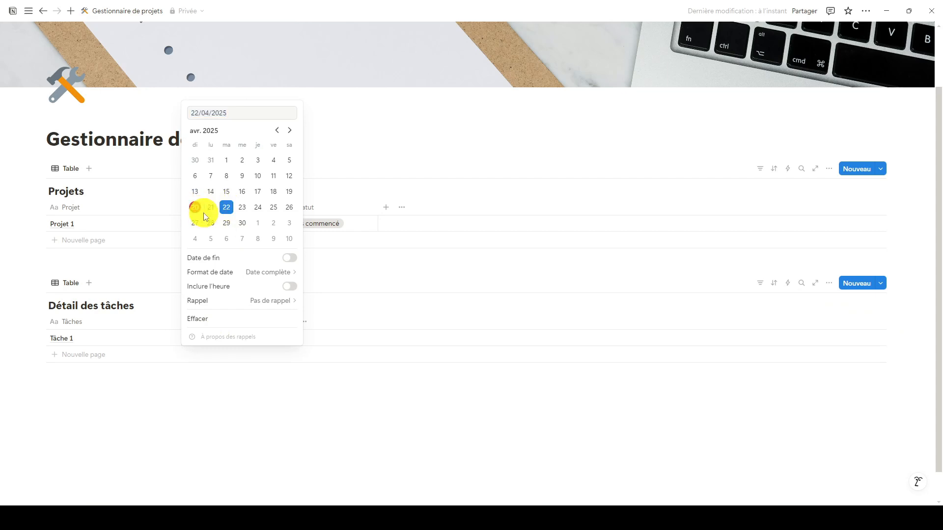
left_click(280, 377)
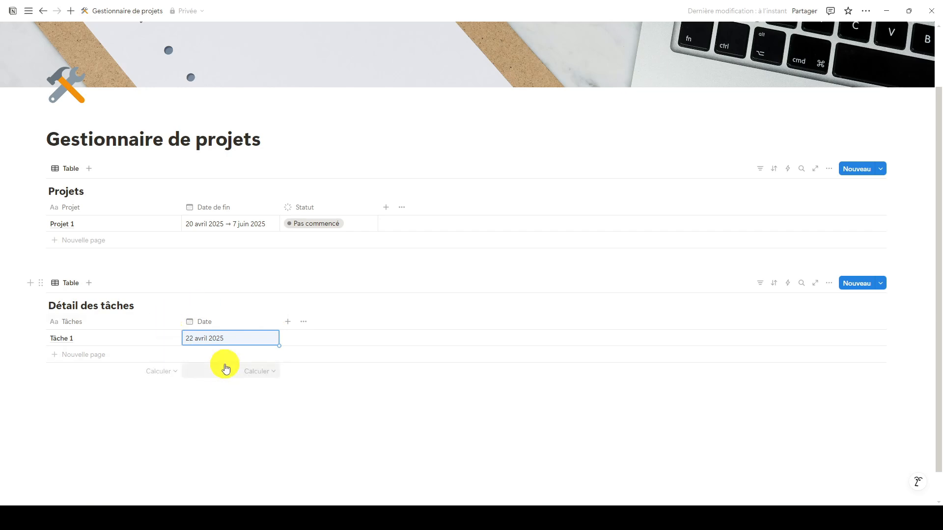
Add an État property to the Détail des tâches table, keeping its default name and options
left_click(289, 324)
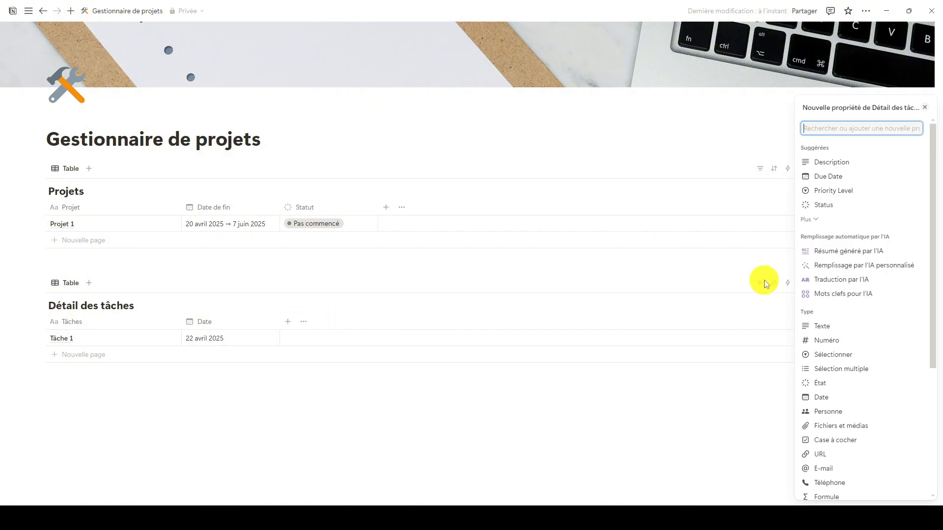
left_click(829, 382)
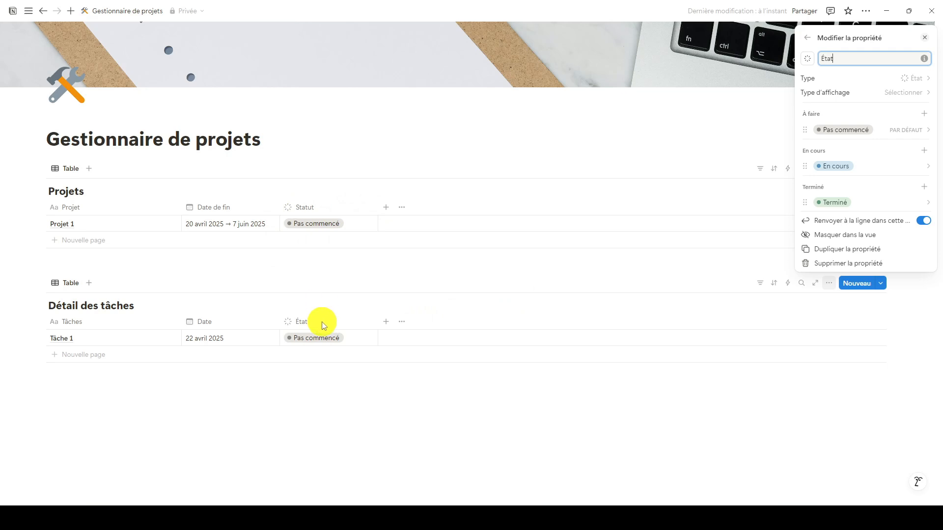
left_click(309, 385)
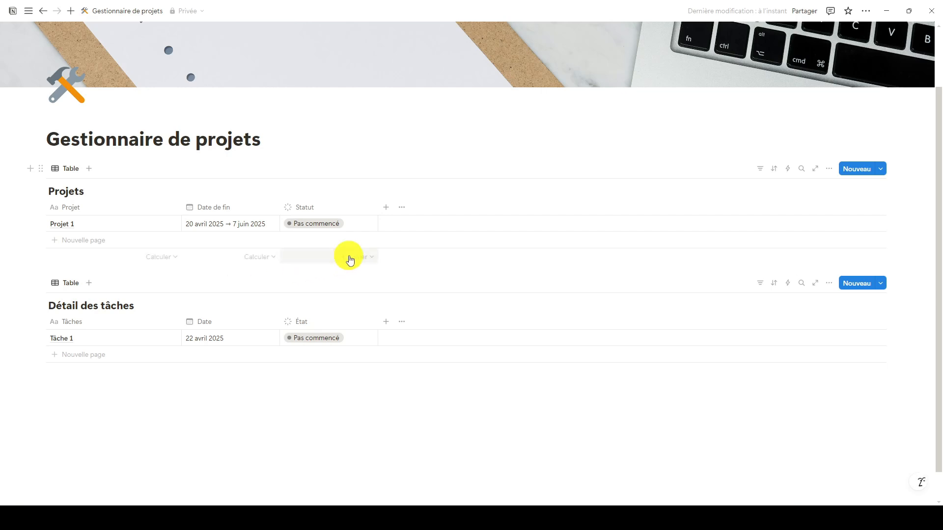
Add a two-way relation property to the Projets table linked to Détail des tâches, keeping the default names and no limit
left_click(385, 207)
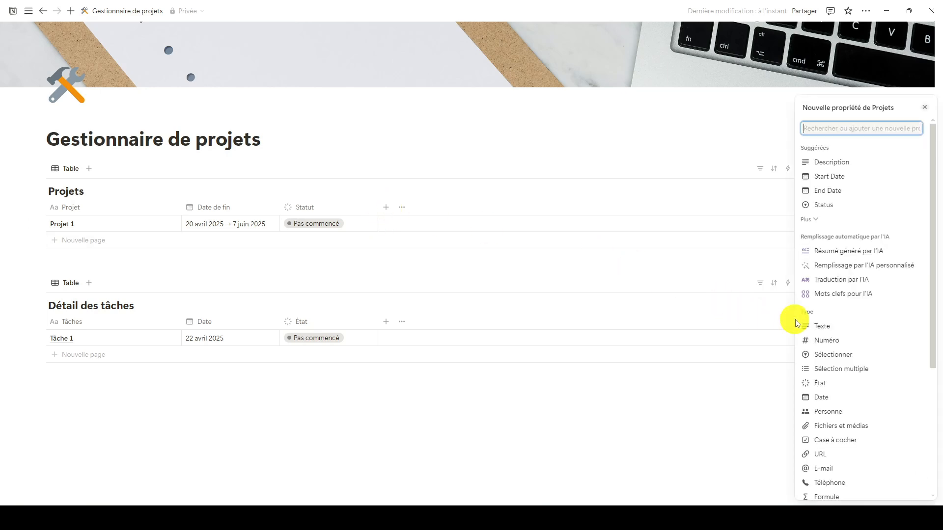
scroll(845, 339, "down", 3)
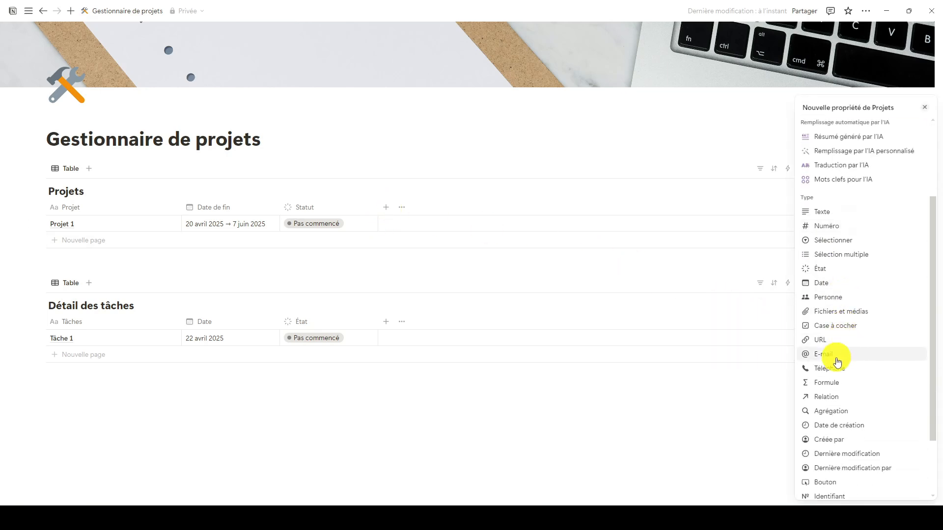
left_click(855, 397)
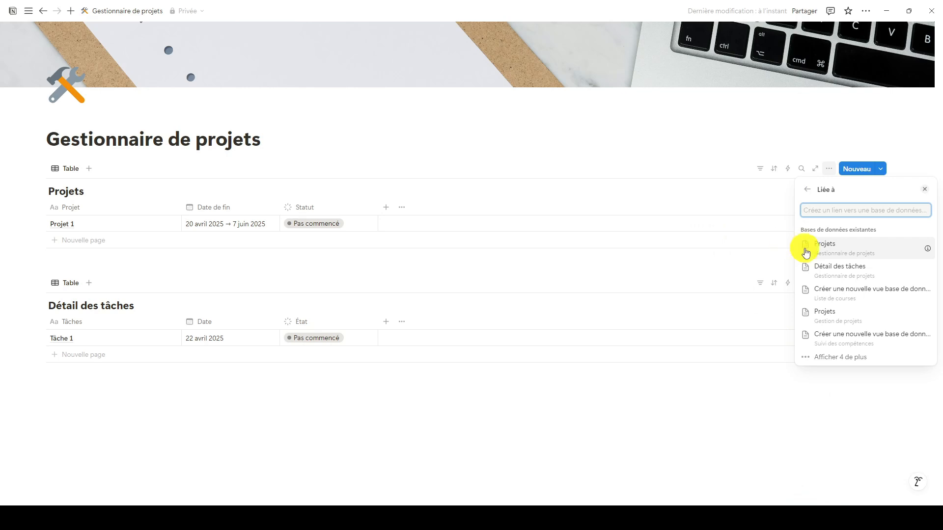
left_click(891, 271)
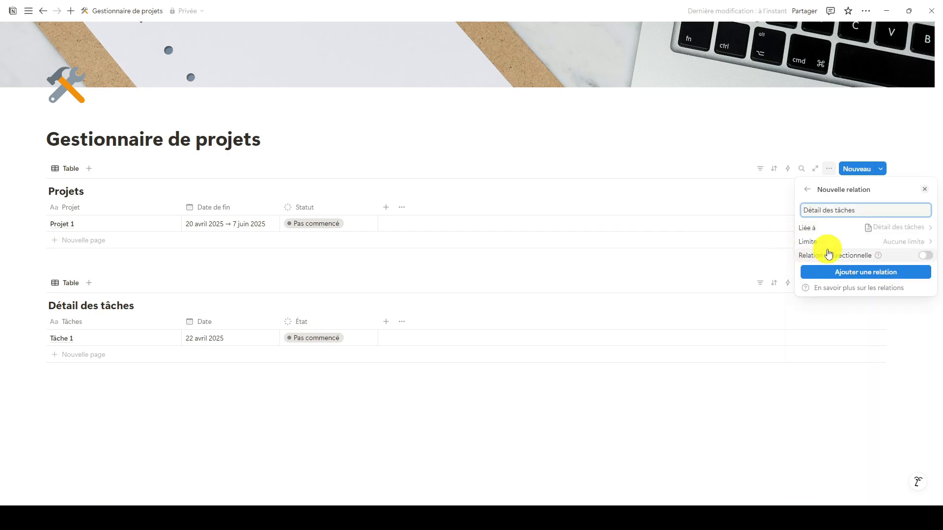
left_click(881, 258)
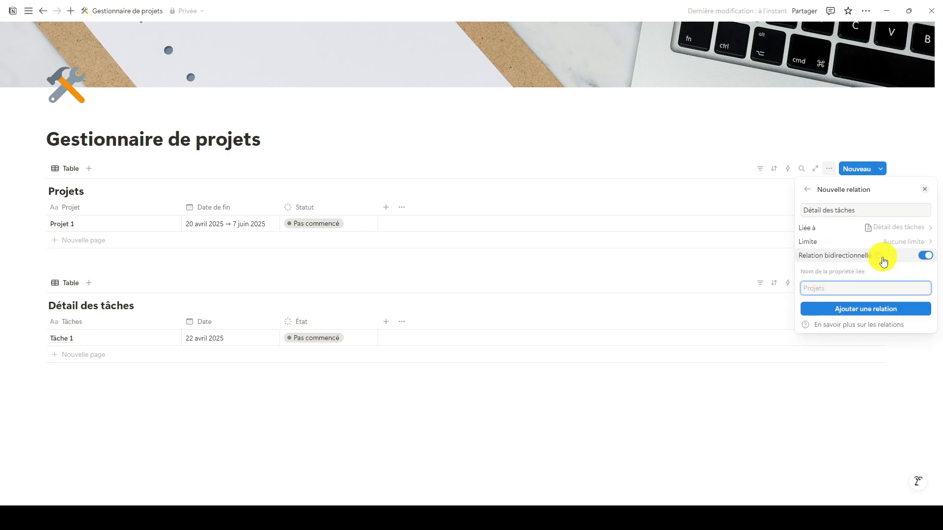
left_click(859, 314)
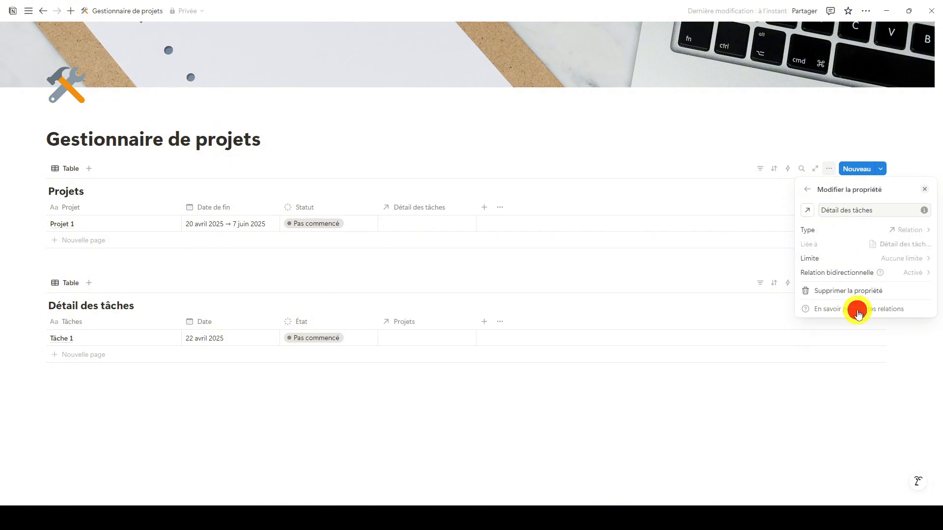
left_click(427, 208)
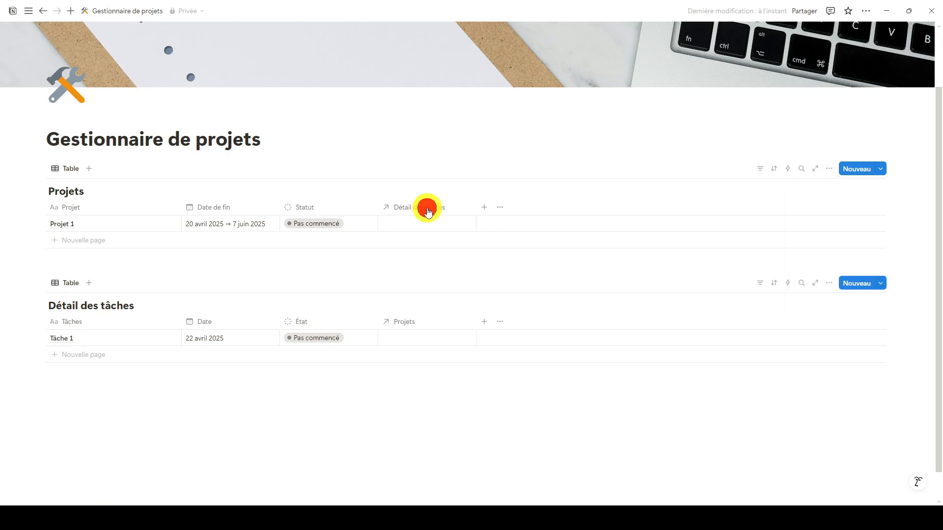
Link Tâche 1 to Projet 1 through the Détail des tâches relation and view the linked task's page
left_click(418, 227)
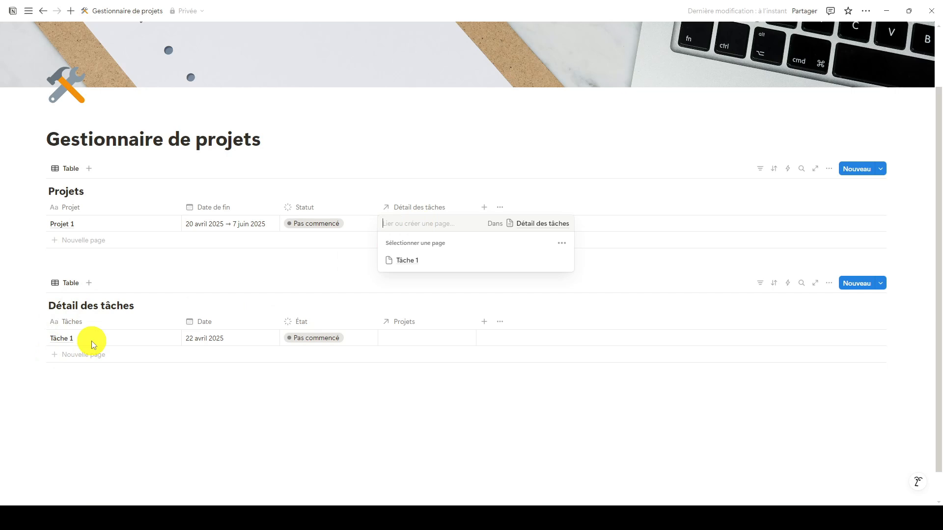
left_click(407, 264)
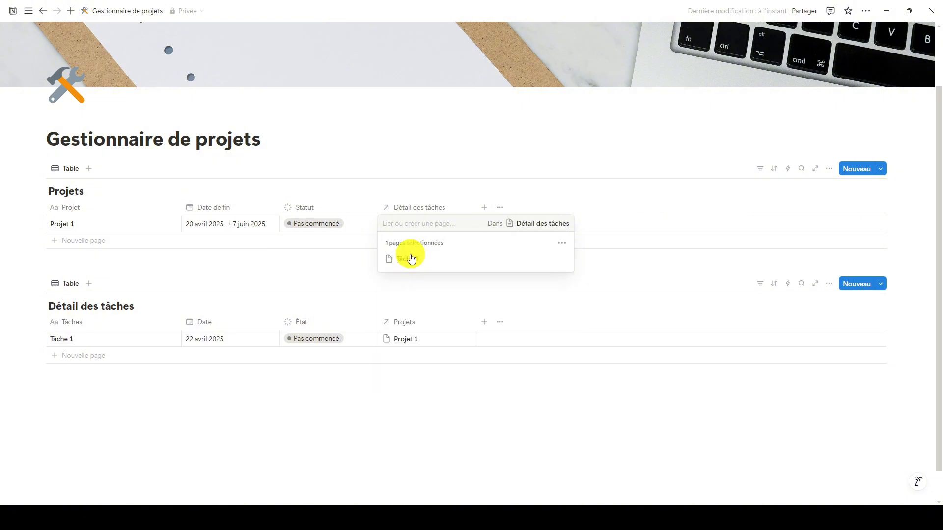
left_click(407, 259)
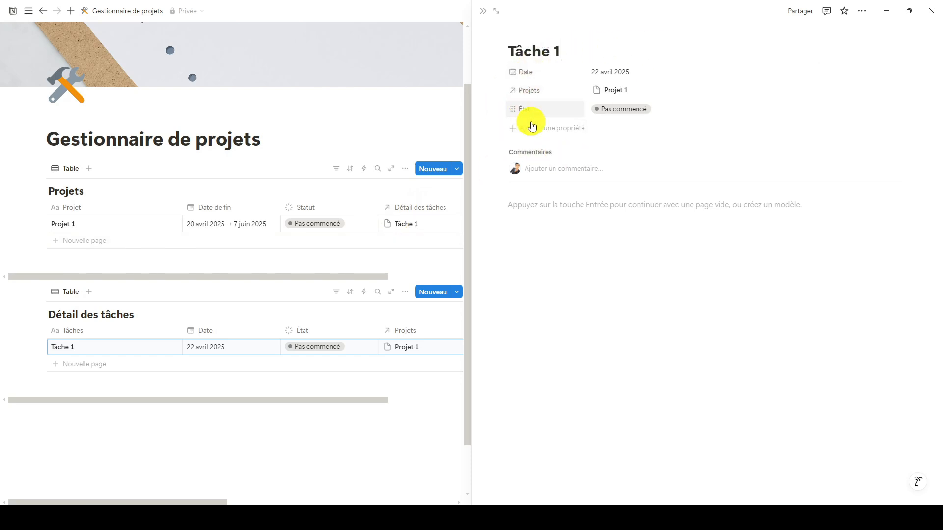
left_click(484, 15)
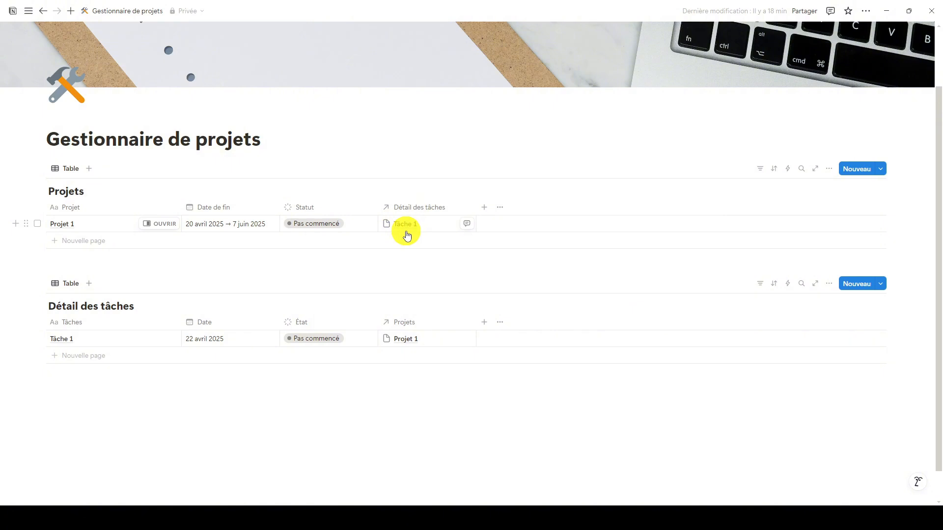
Add an entry named "Projet 2" to the Projets table
left_click(84, 240)
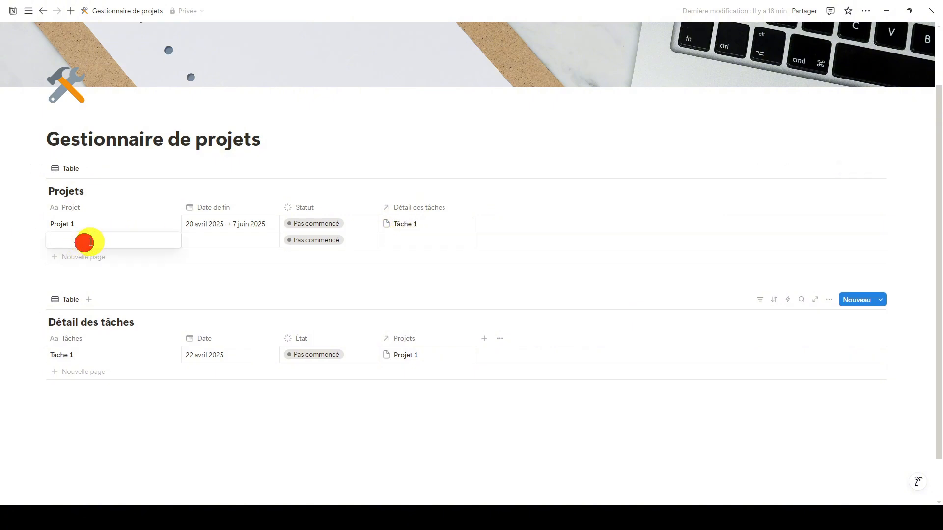
type("P")
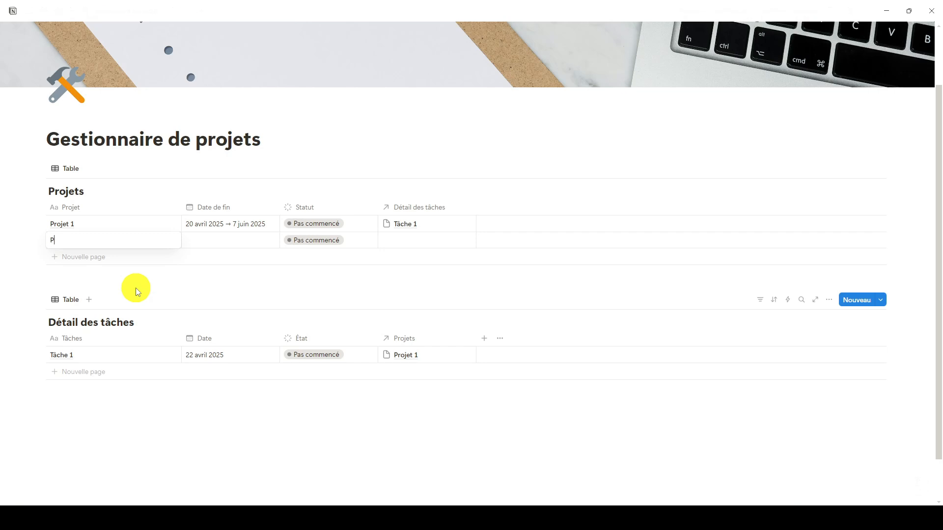
type("rojet 2")
key("Escape")
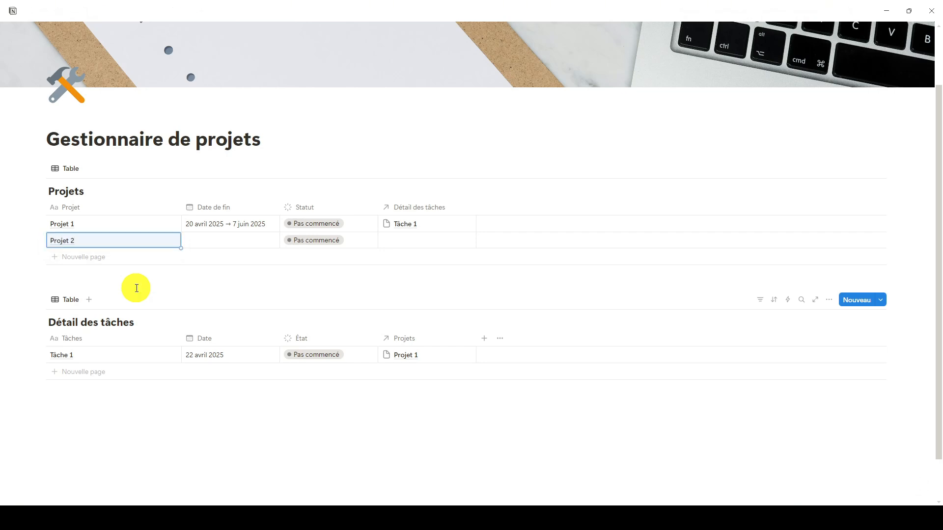
Set the Date de fin of Projet 2 to 19/06/2025
left_click(225, 240)
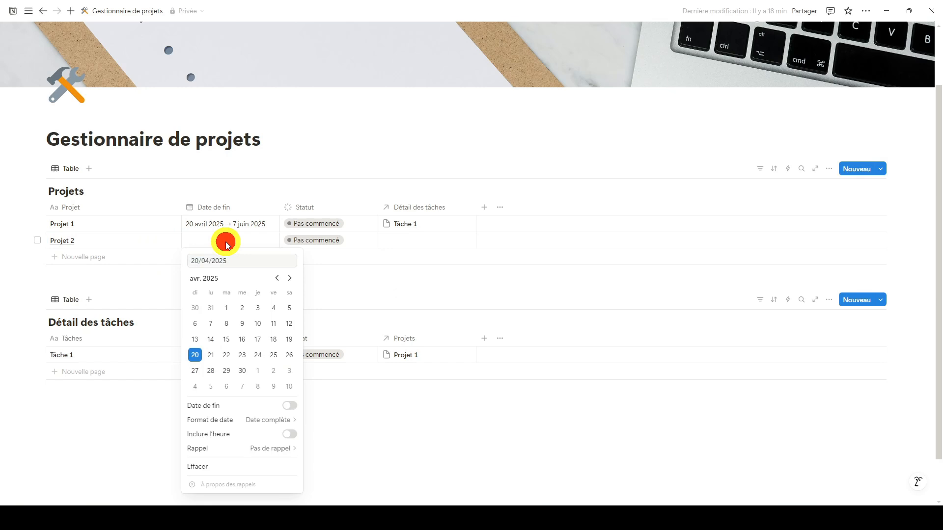
left_click(242, 355)
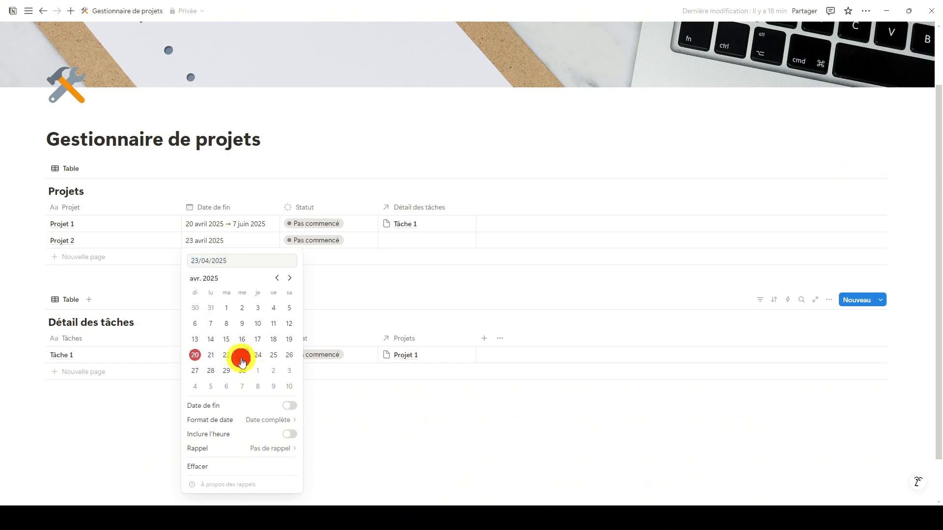
left_click(290, 278)
left_click(289, 278)
left_click(254, 339)
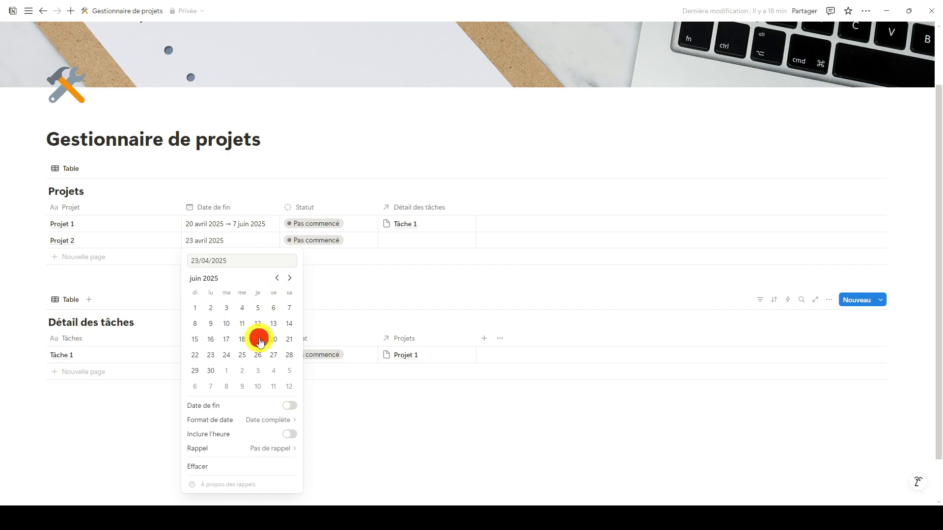
left_click(345, 296)
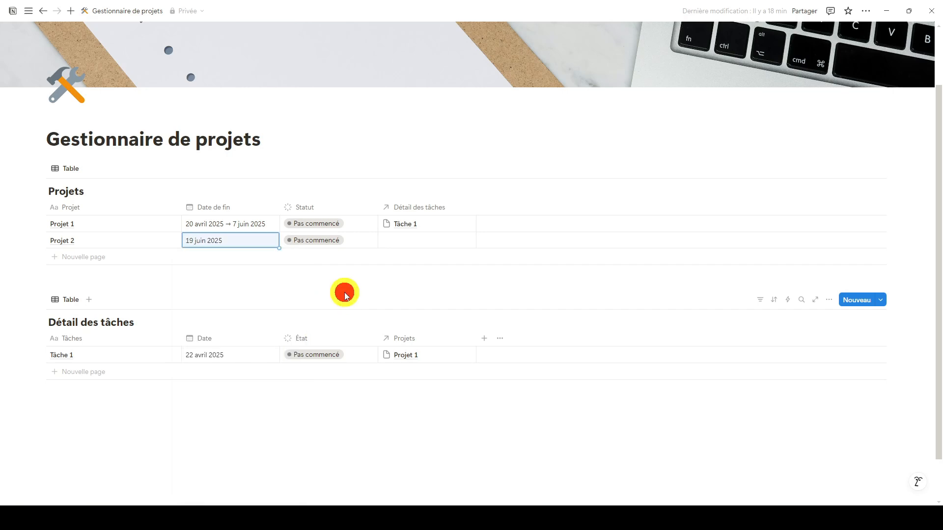
Enable an end date for Projet 2's Date de fin and set its start date to 23/04/2025
left_click(229, 240)
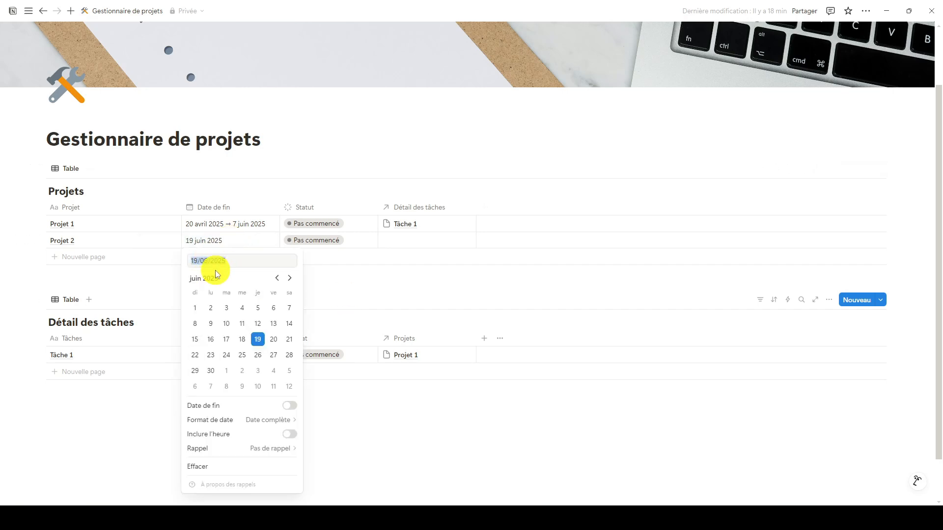
left_click(252, 405)
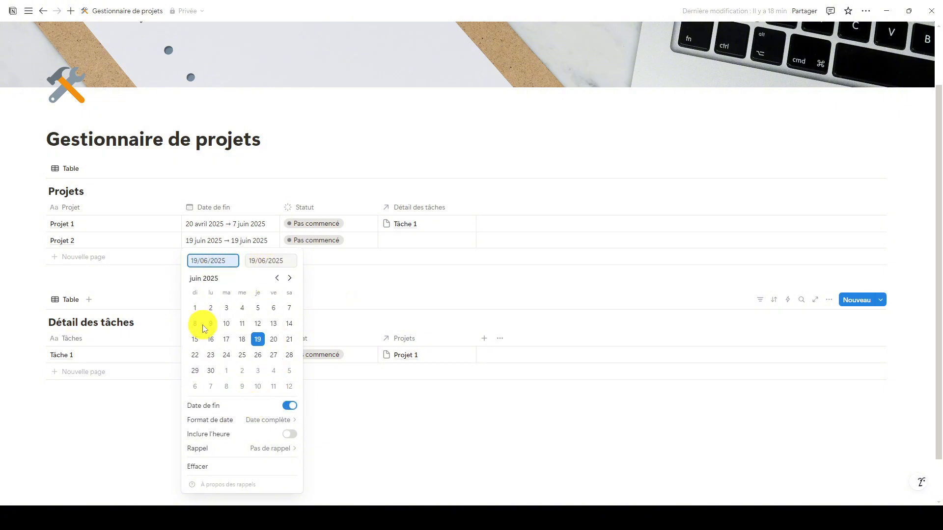
left_click(278, 278)
left_click(277, 279)
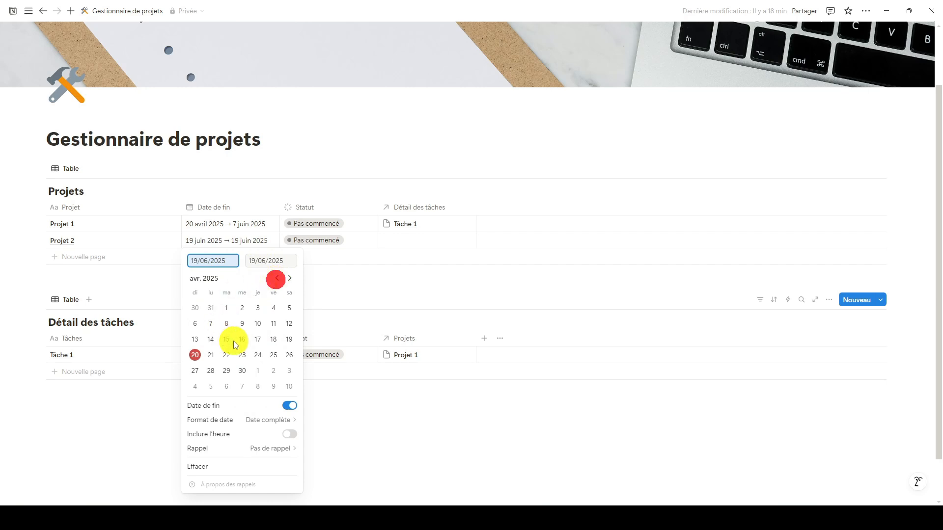
left_click(242, 355)
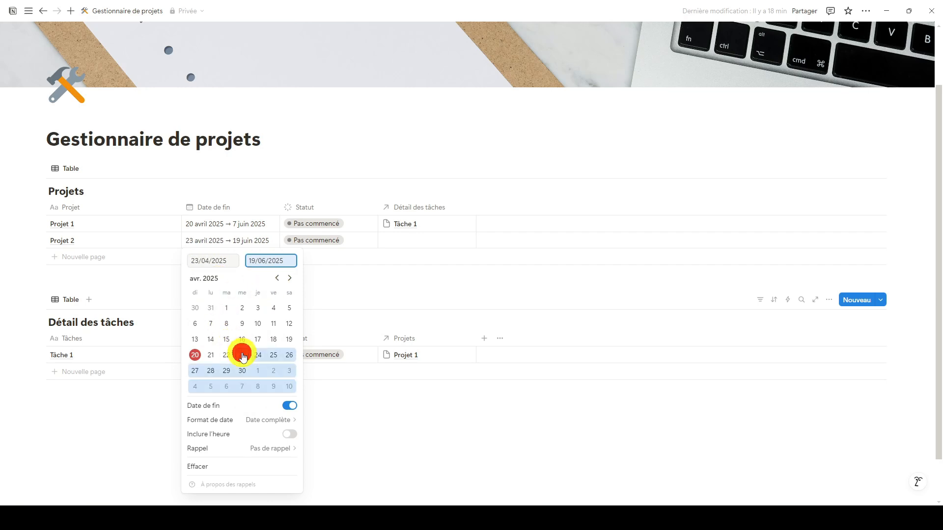
left_click(364, 288)
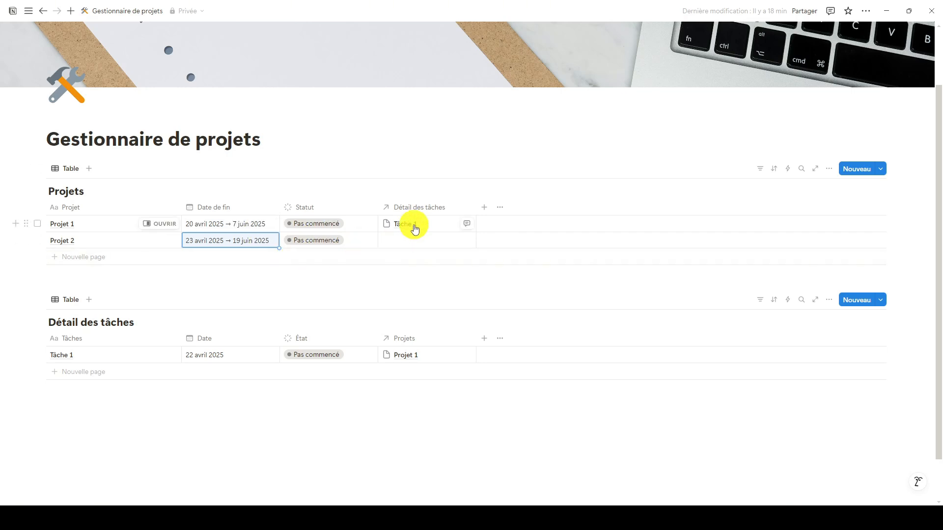
Add an entry named "Tâche 2" to the Détail des tâches table and set its Date to 30/04/2025
left_click(80, 377)
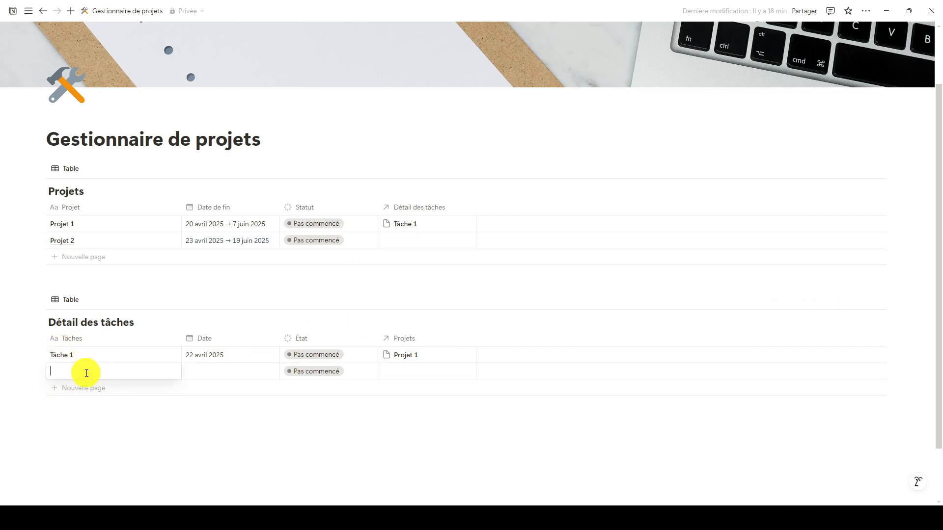
type("Tâche 2")
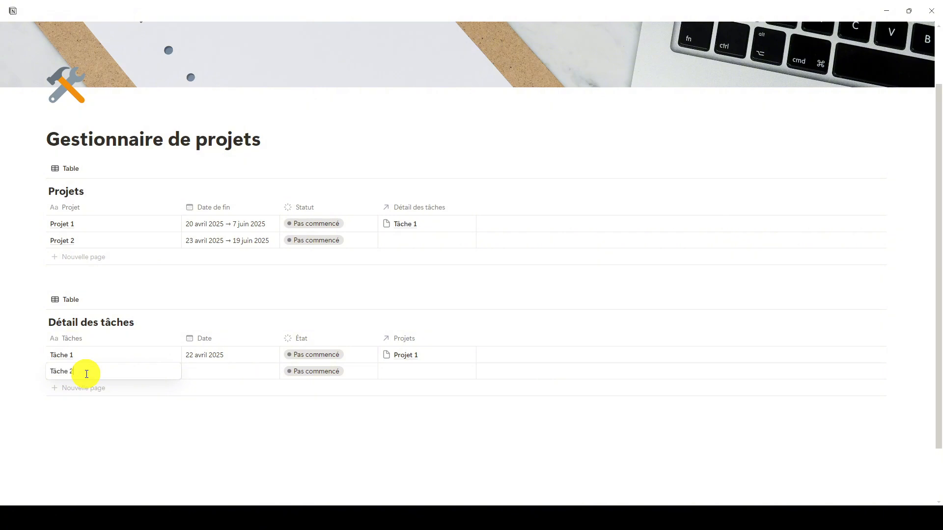
key("Escape")
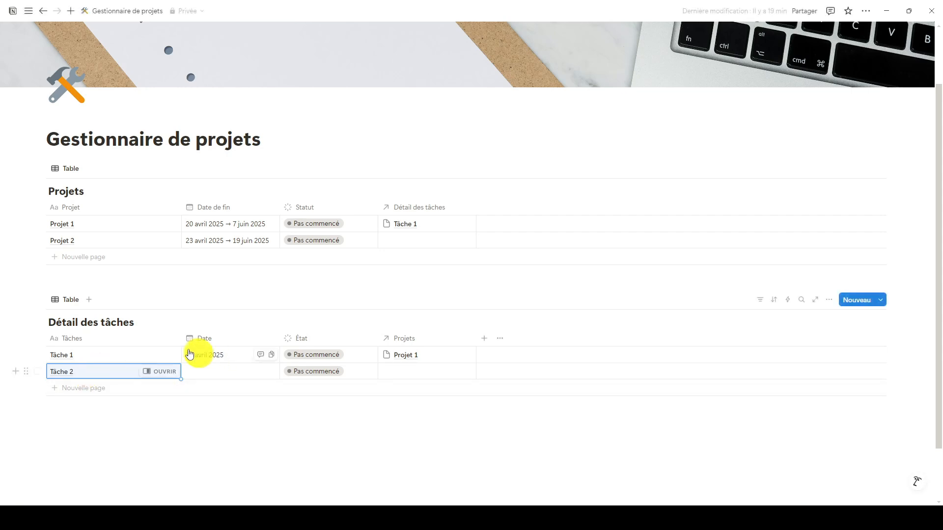
left_click(212, 372)
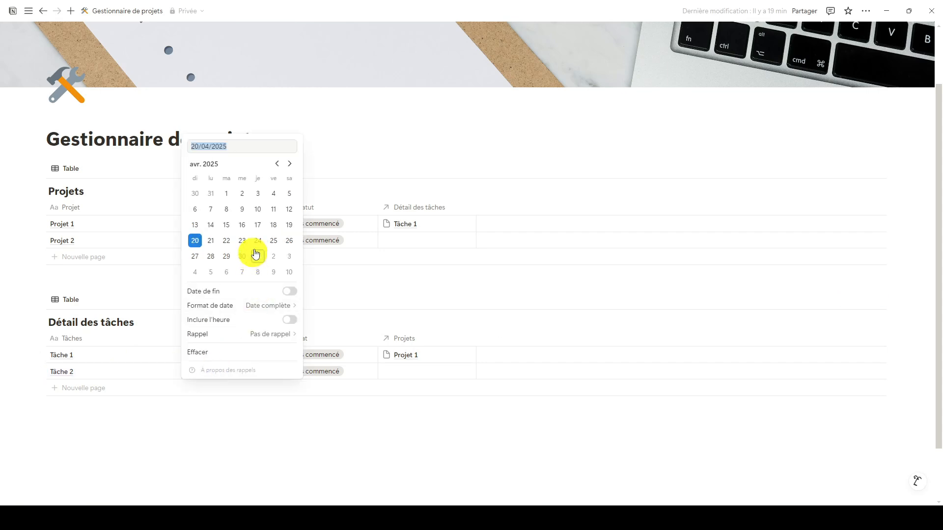
left_click(243, 257)
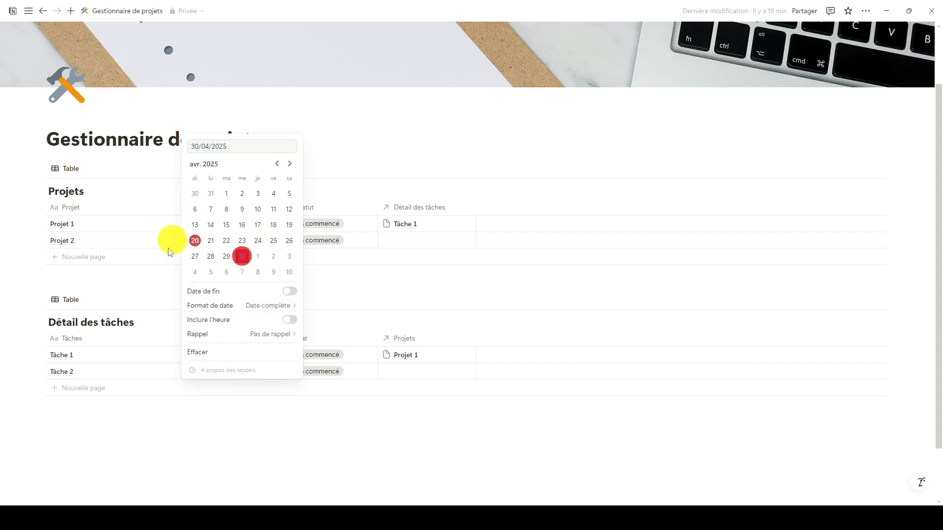
left_click(279, 430)
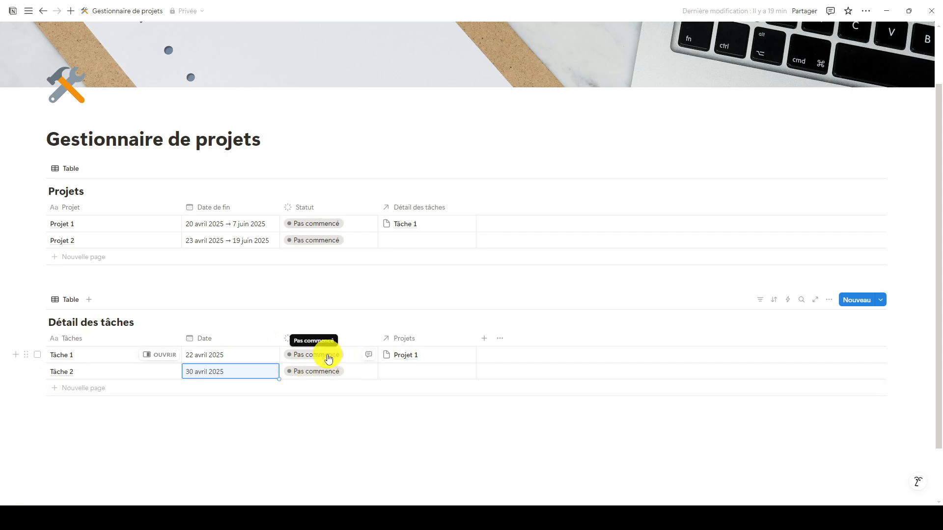
Link Tâche 2 to Projet 1 through its Projets relation
left_click(420, 372)
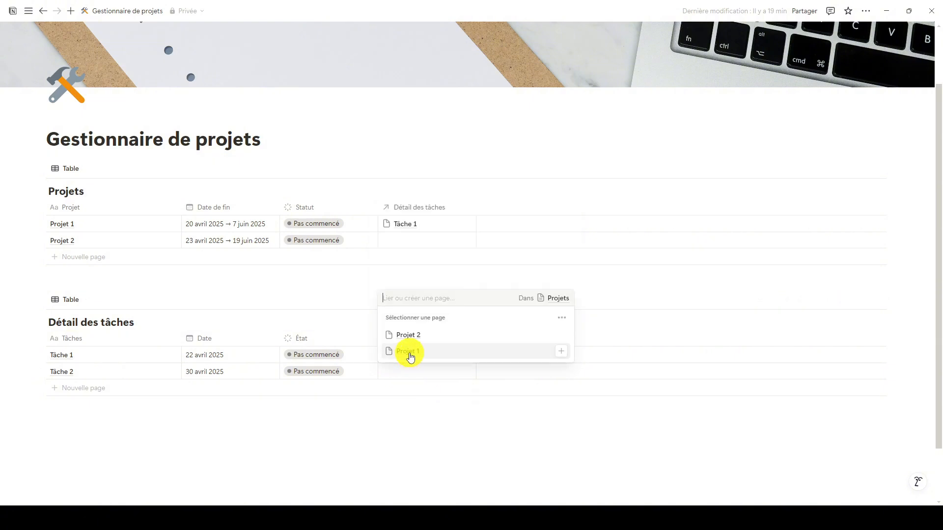
left_click(408, 352)
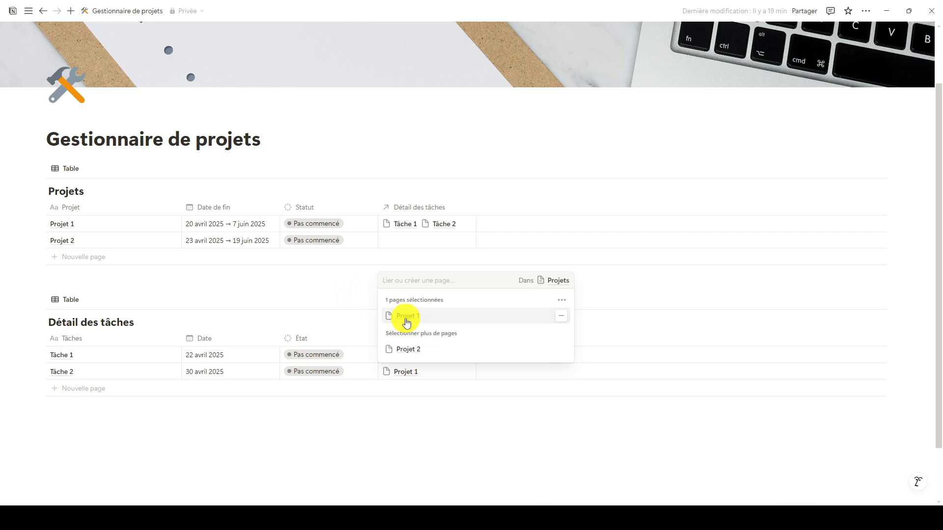
left_click(355, 283)
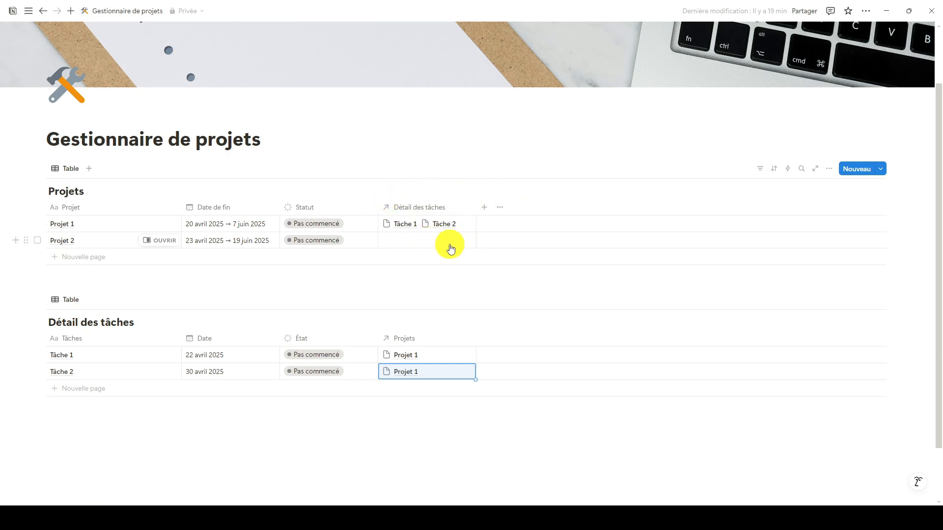
Add an entry named "Tâche 3" to the Détail des tâches table
left_click(81, 388)
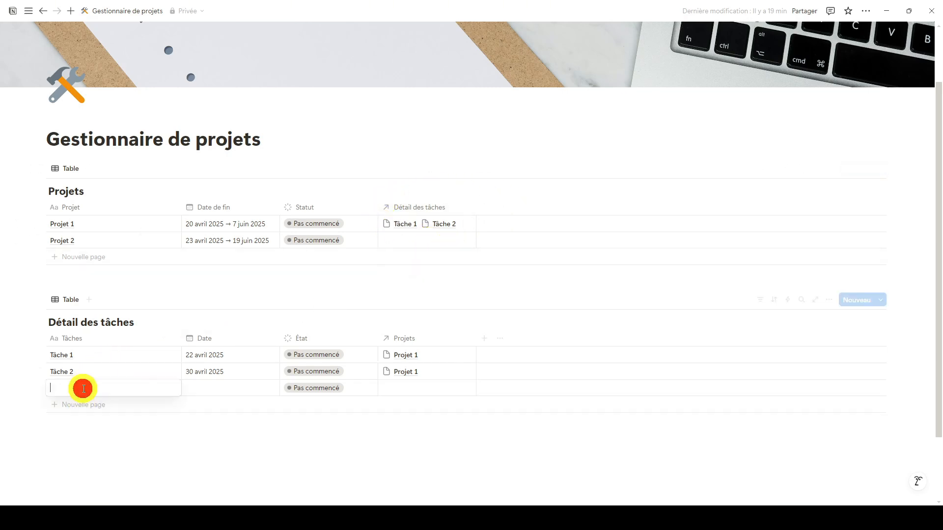
type("T")
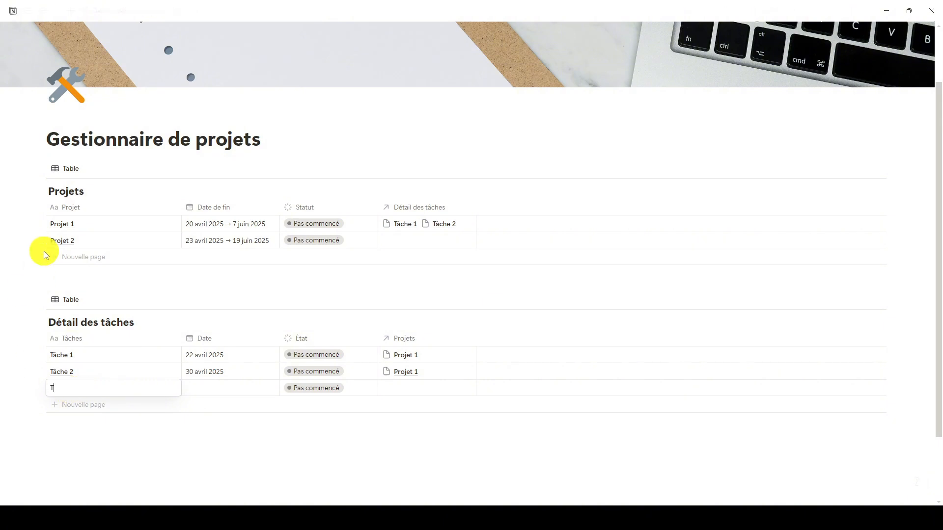
type("âche 3")
key("Return")
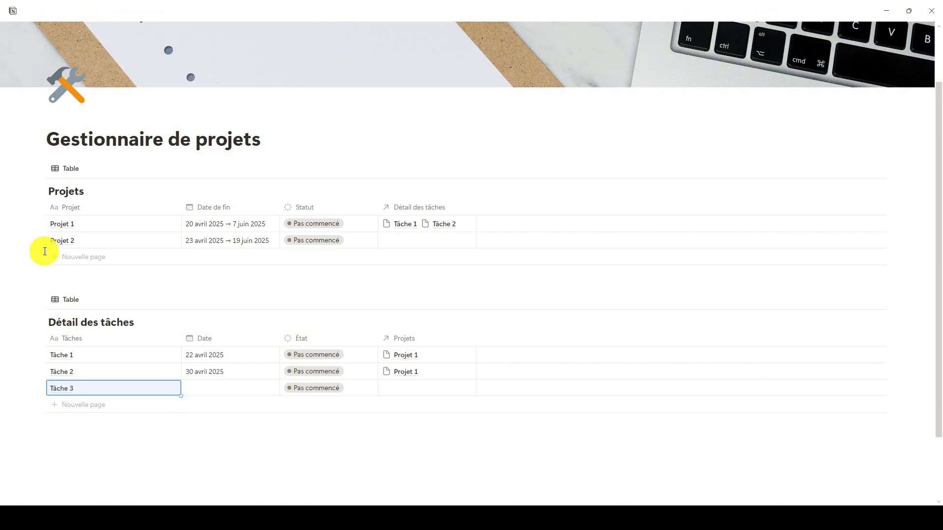
Set the Date of Tâche 3 to 30/04/2025
left_click(217, 388)
left_click(243, 273)
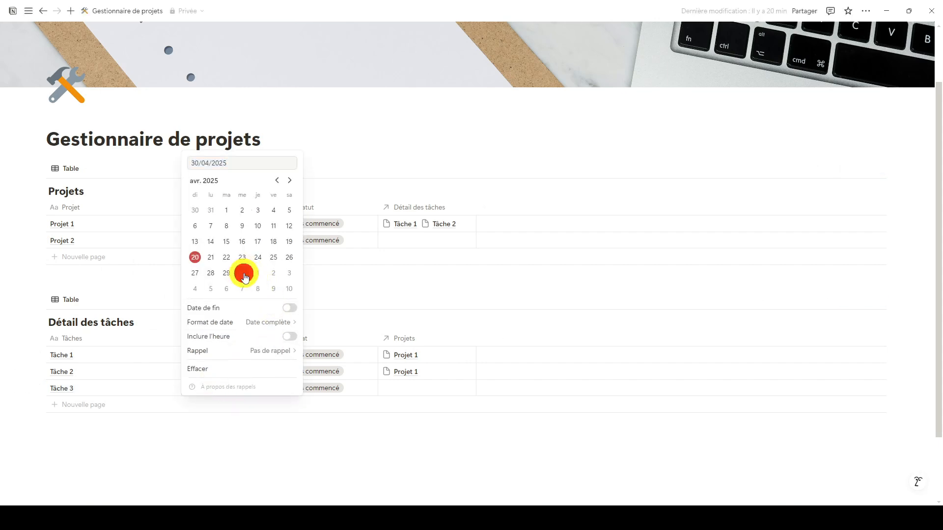
left_click(389, 290)
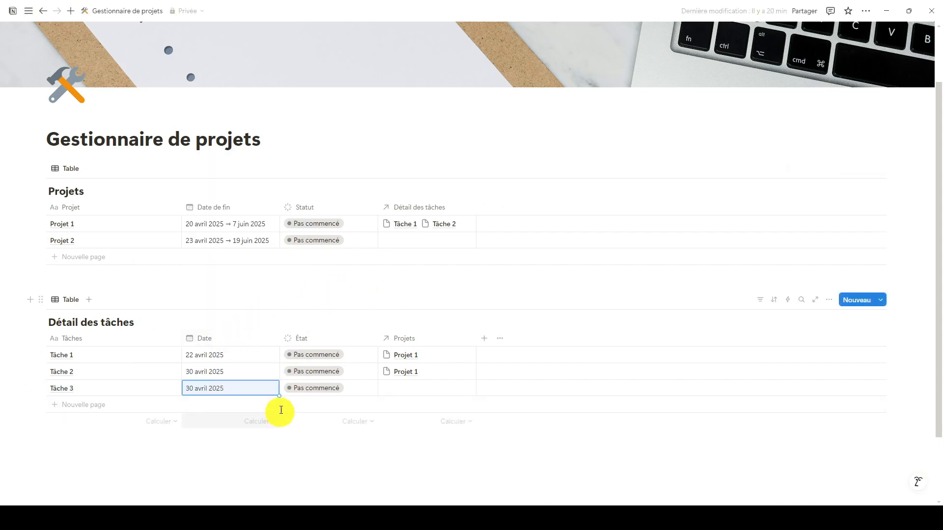
Set the Date of Tâche 3 to 7 mai 2025
left_click(244, 387)
left_click(289, 180)
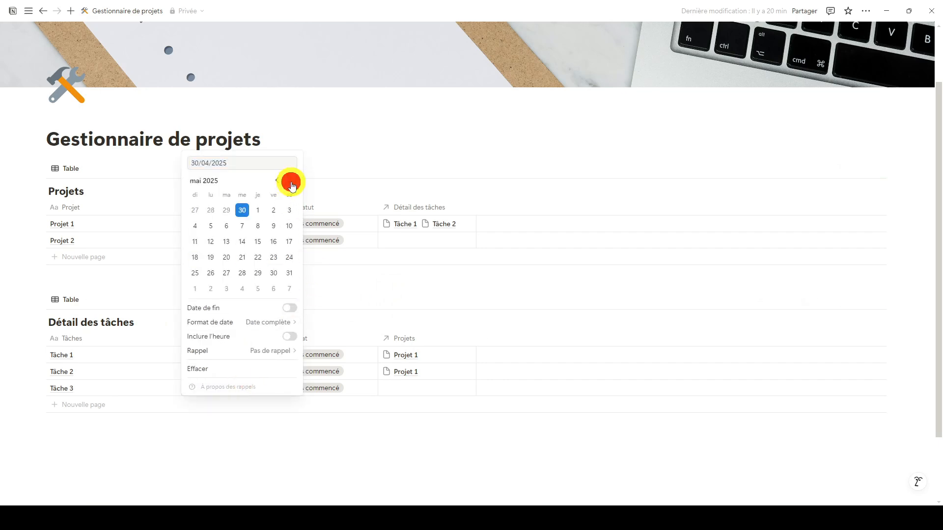
left_click(244, 227)
left_click(343, 294)
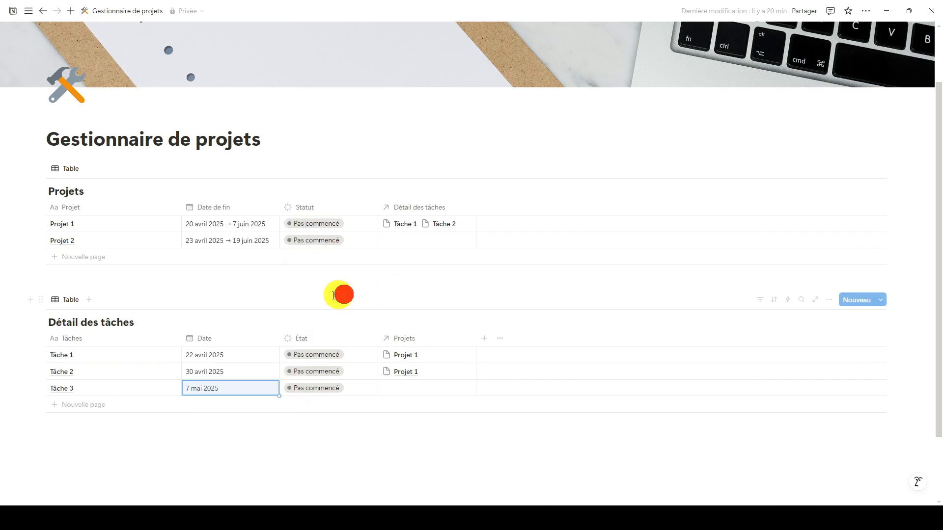
Link Tâche 3 to both Projet 2 and Projet 1 through its Projets relation
left_click(422, 390)
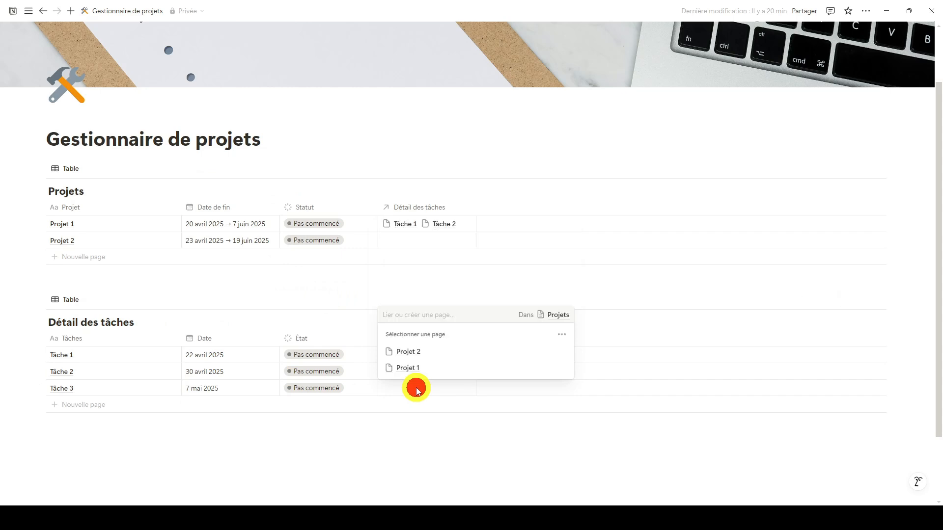
left_click(405, 353)
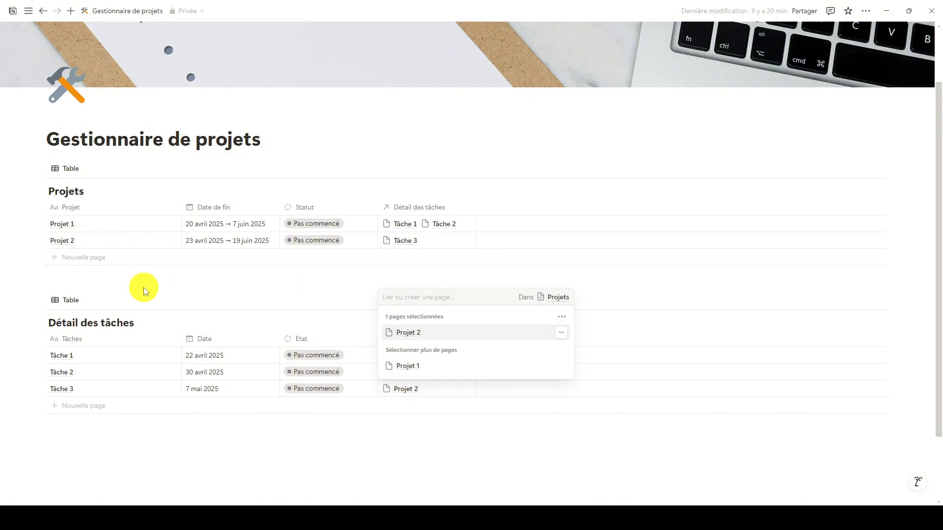
left_click(414, 367)
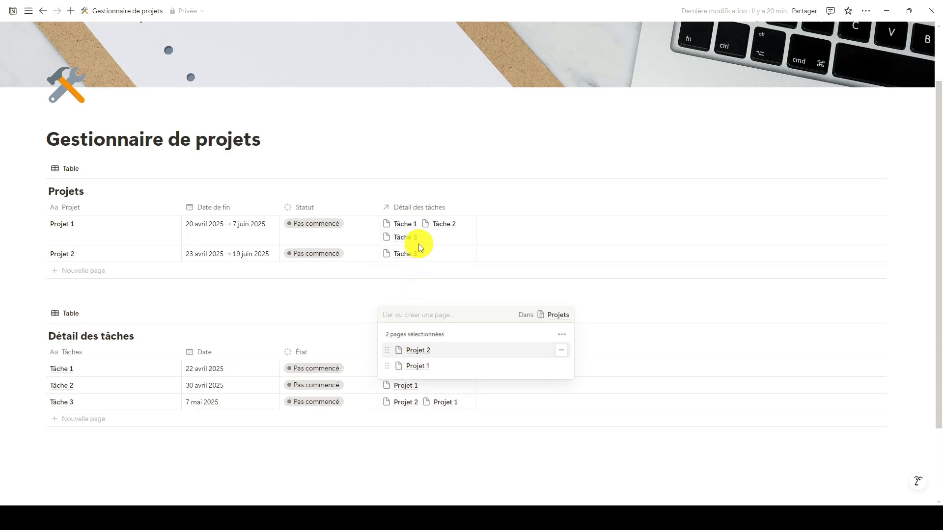
left_click(382, 279)
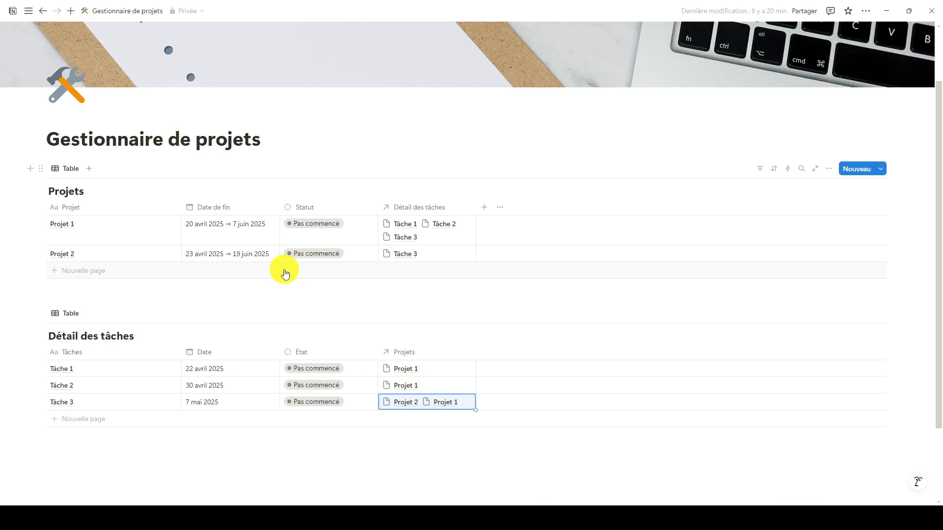
Add an Agrégation property named "Avancement" to the Projets table
left_click(485, 210)
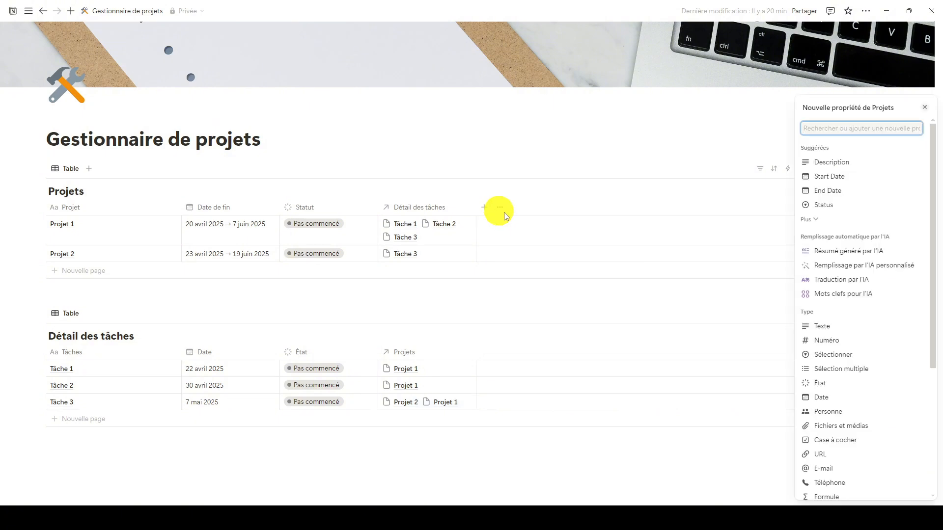
scroll(843, 322, "down", 2)
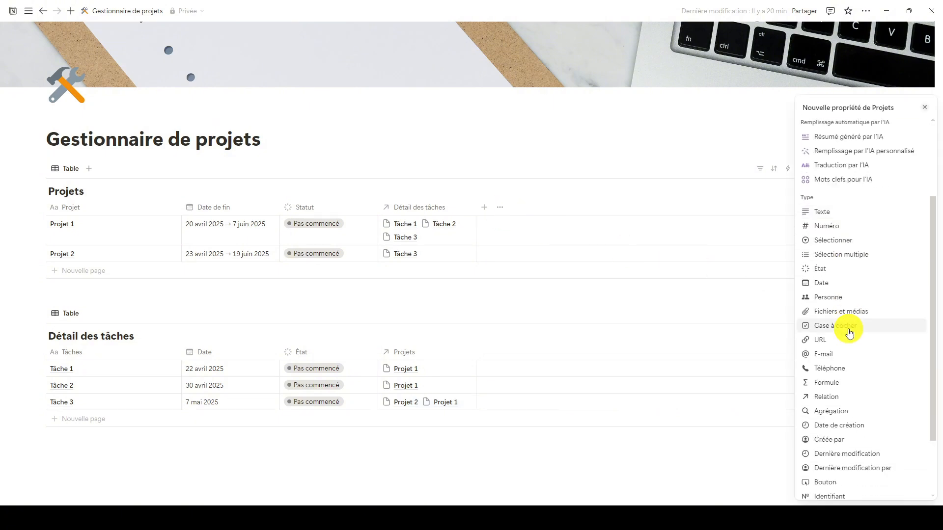
left_click(835, 411)
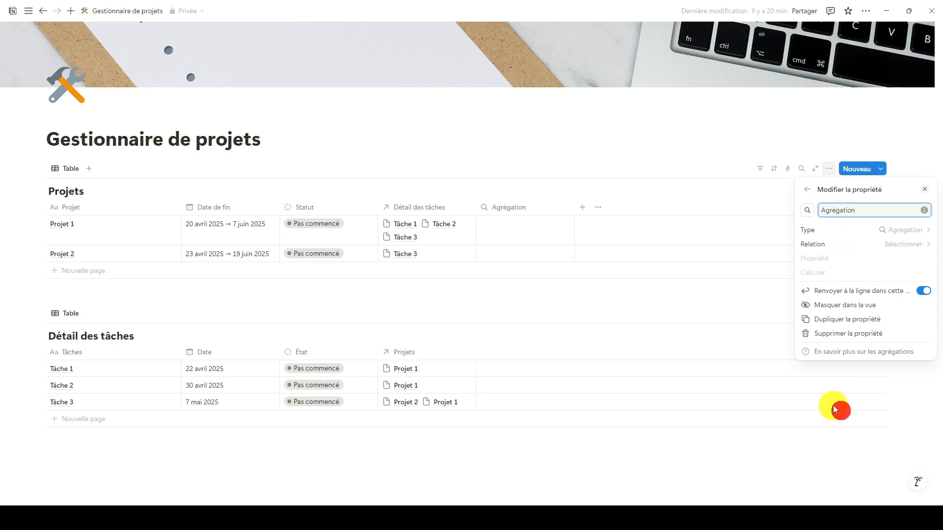
left_click_drag(863, 211, 760, 199)
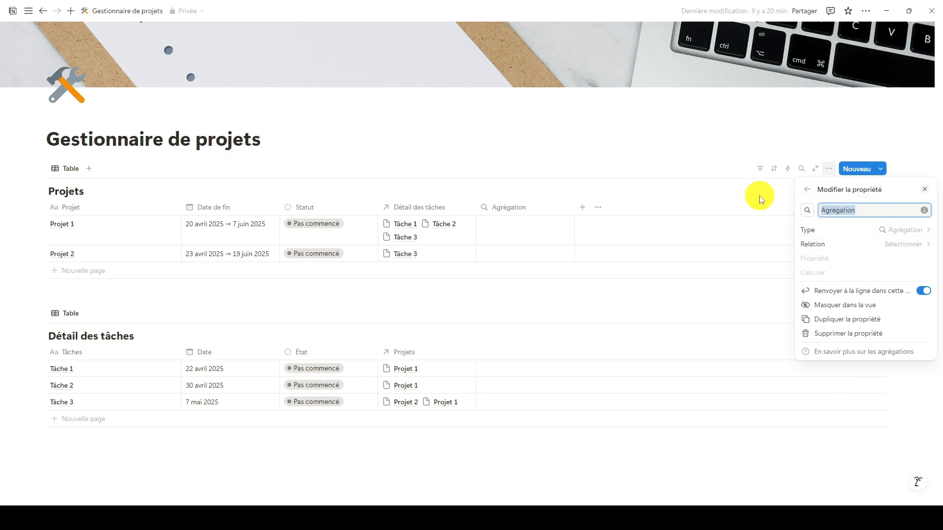
type("Avanc")
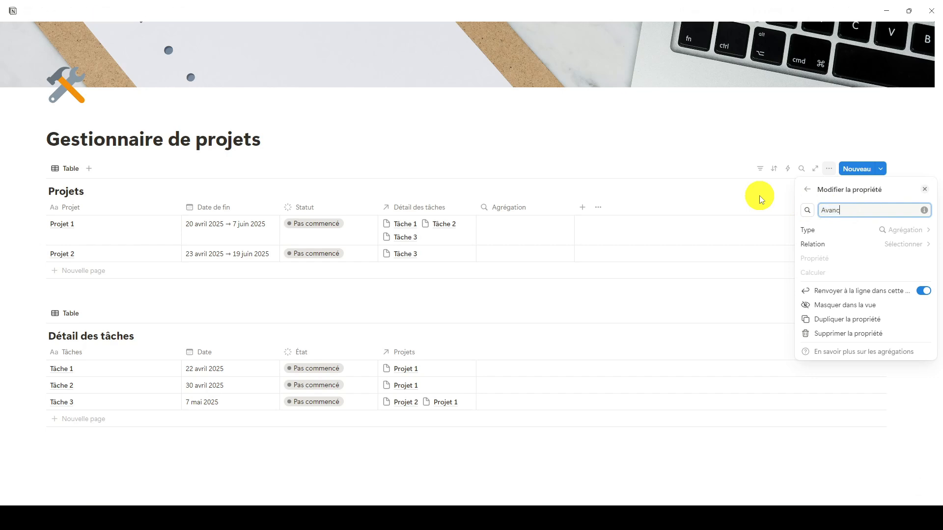
type("ement")
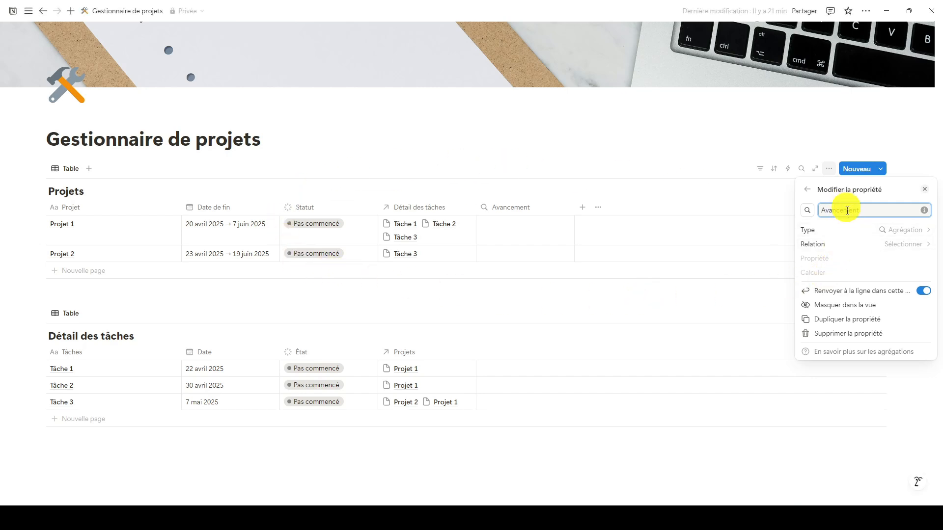
Base the Avancement property on the Détail des tâches relation and aggregate its État property
left_click(853, 251)
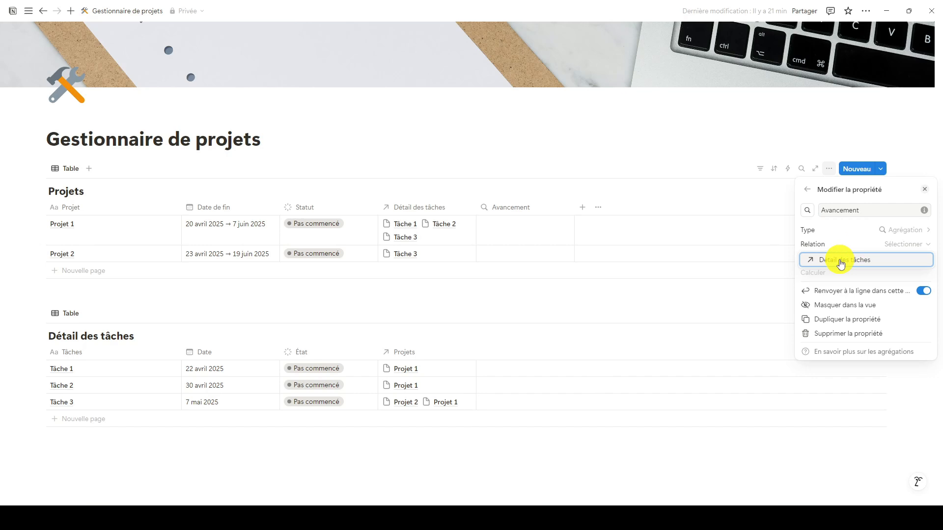
left_click(840, 263)
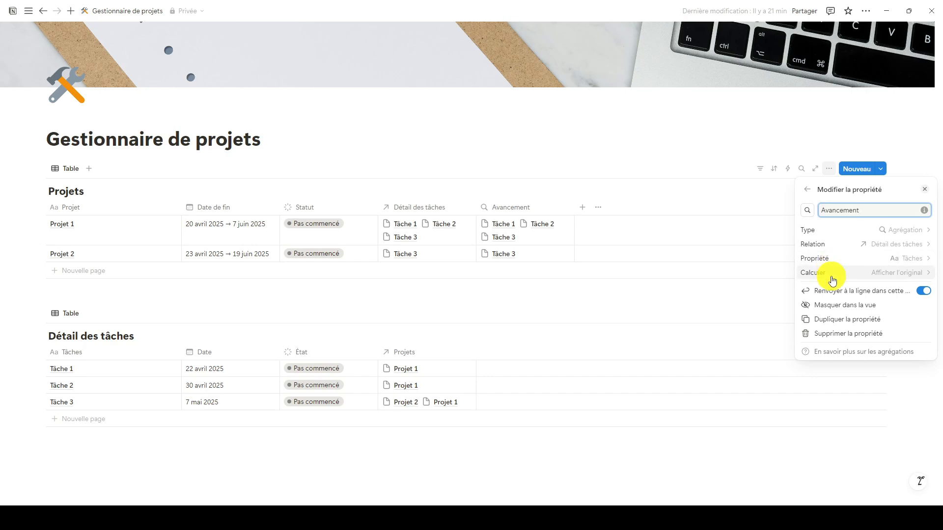
left_click(832, 274)
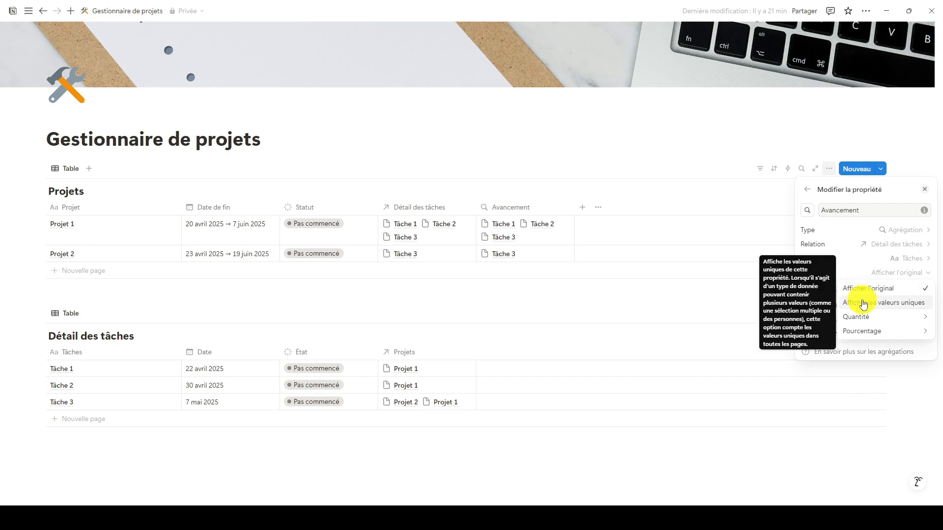
mouse_move(863, 318)
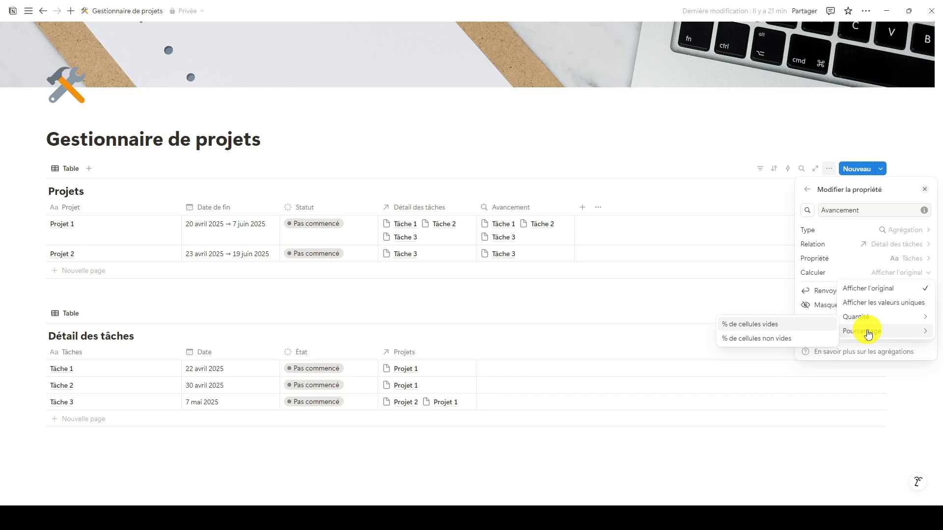
left_click(901, 260)
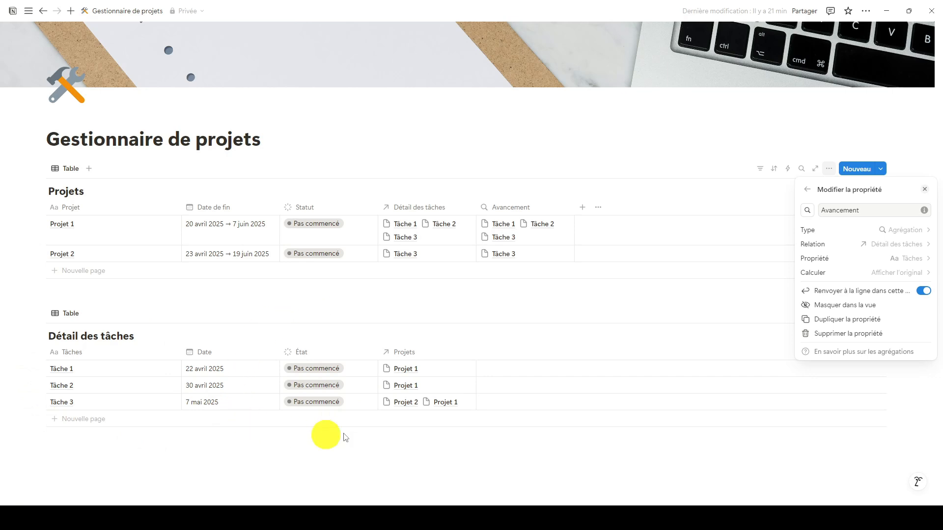
left_click(834, 257)
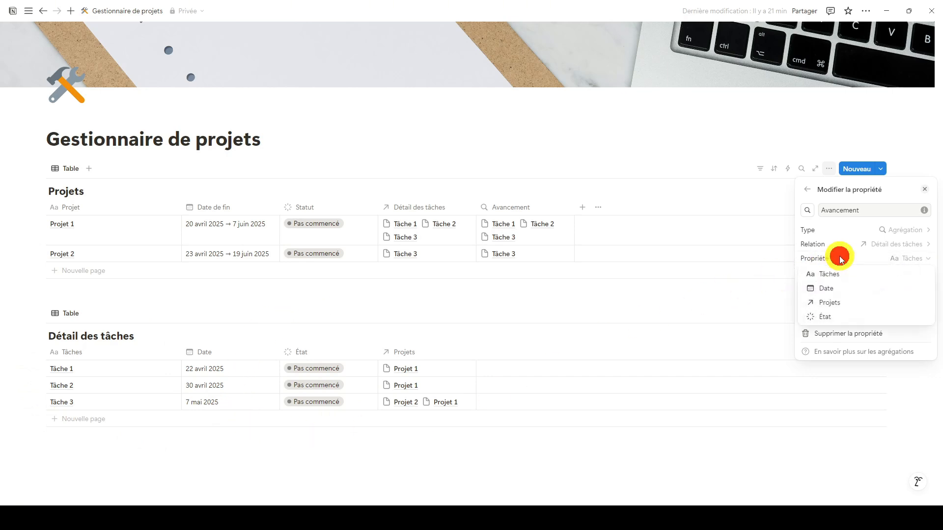
left_click(829, 317)
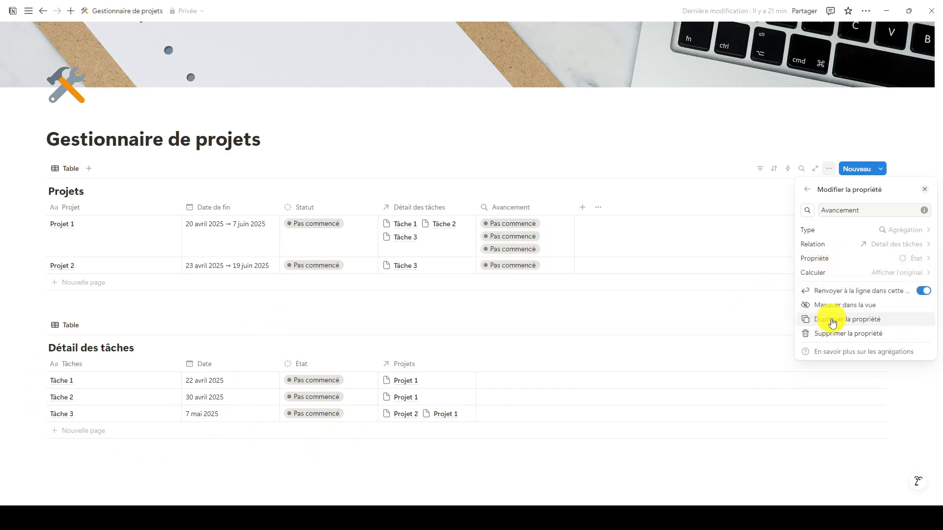
Set the Avancement property to calculate a quantity using Décompte par groupe
left_click(900, 273)
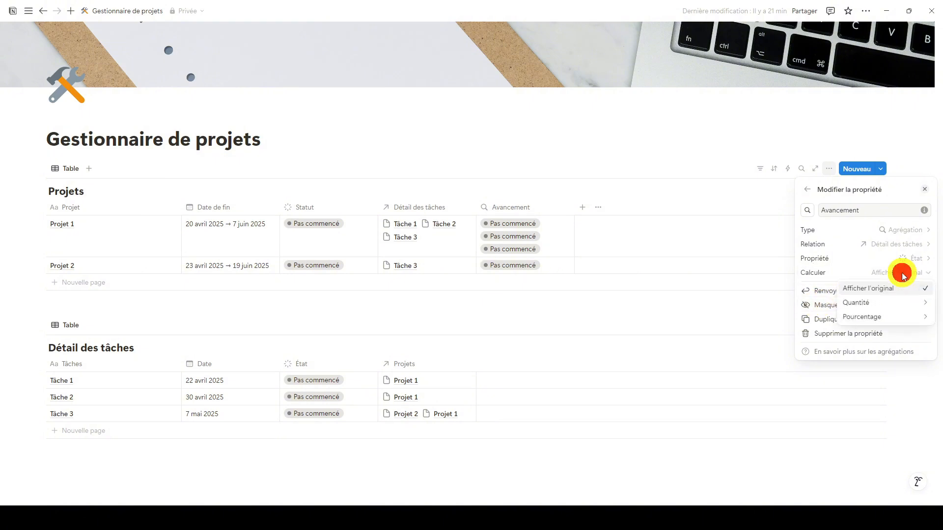
mouse_move(873, 303)
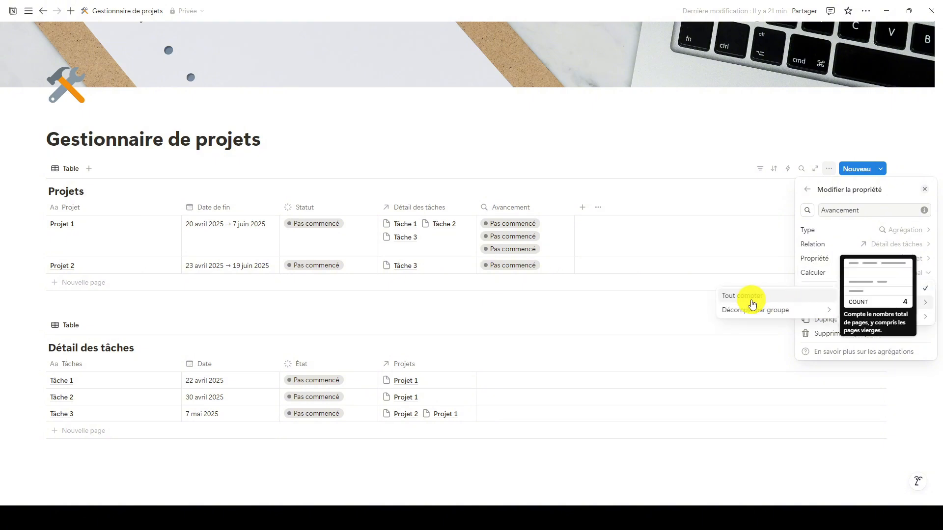
mouse_move(767, 319)
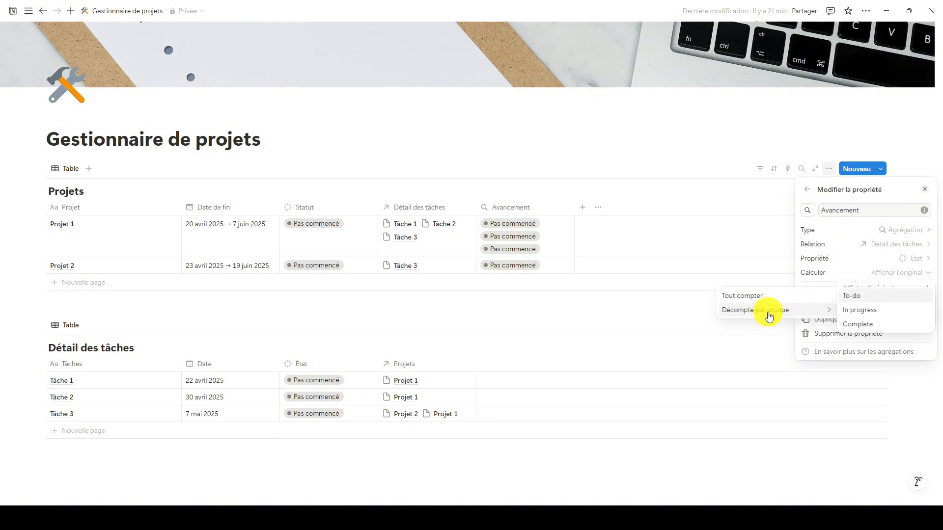
left_click(868, 314)
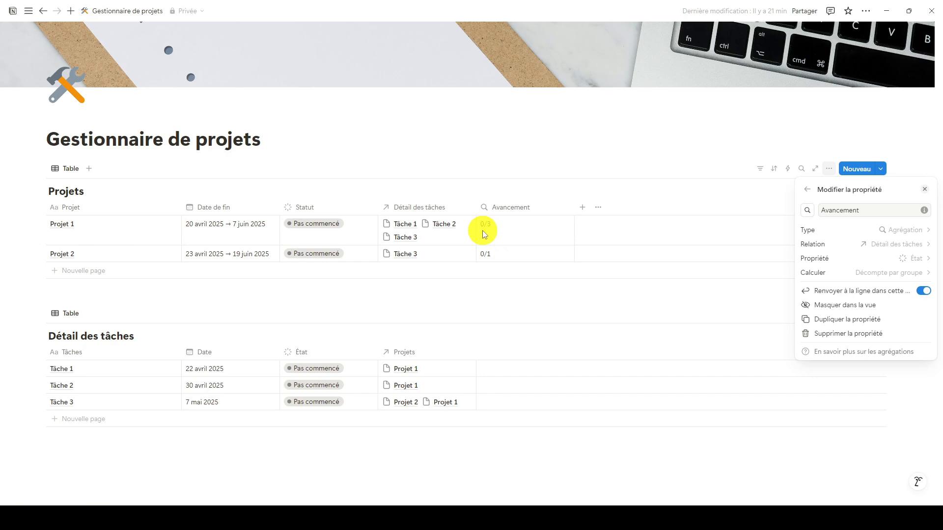
Set the Avancement calculation to Pourcentage par groupe and its display type to Barre
left_click(887, 273)
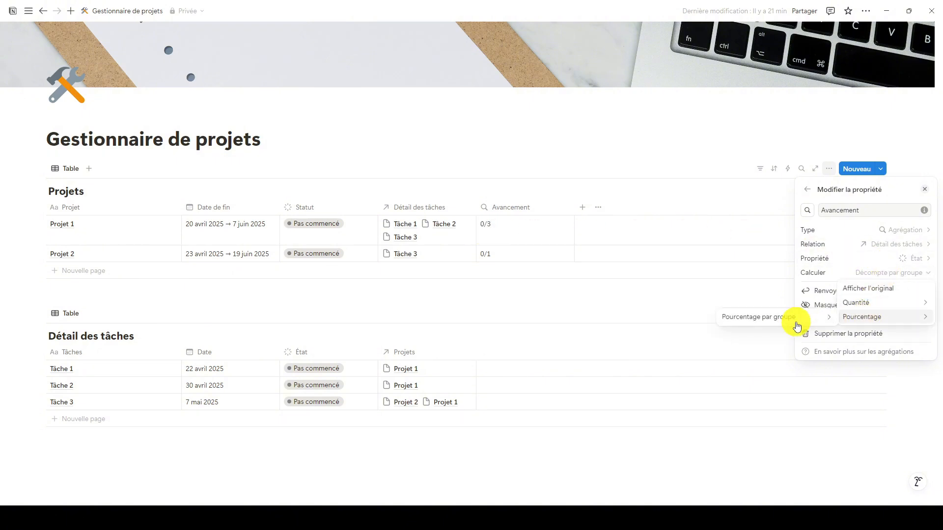
left_click(856, 303)
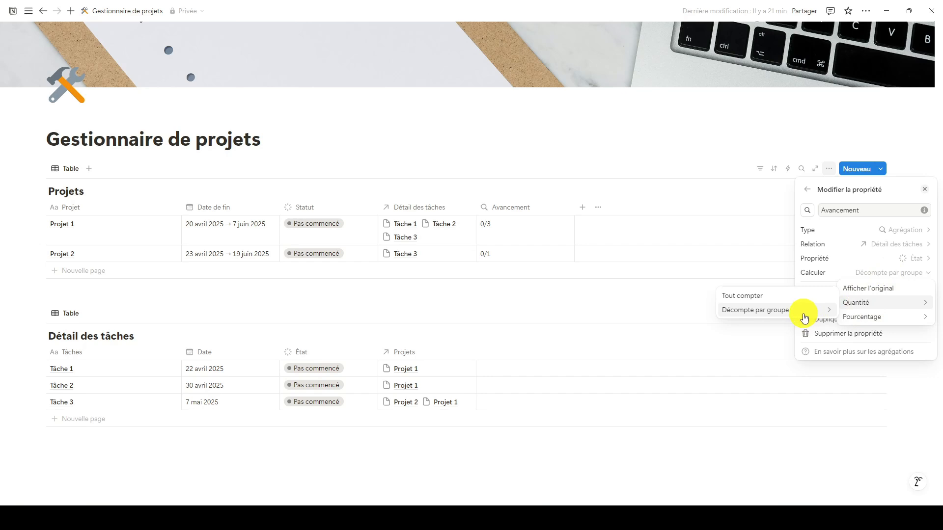
mouse_move(863, 316)
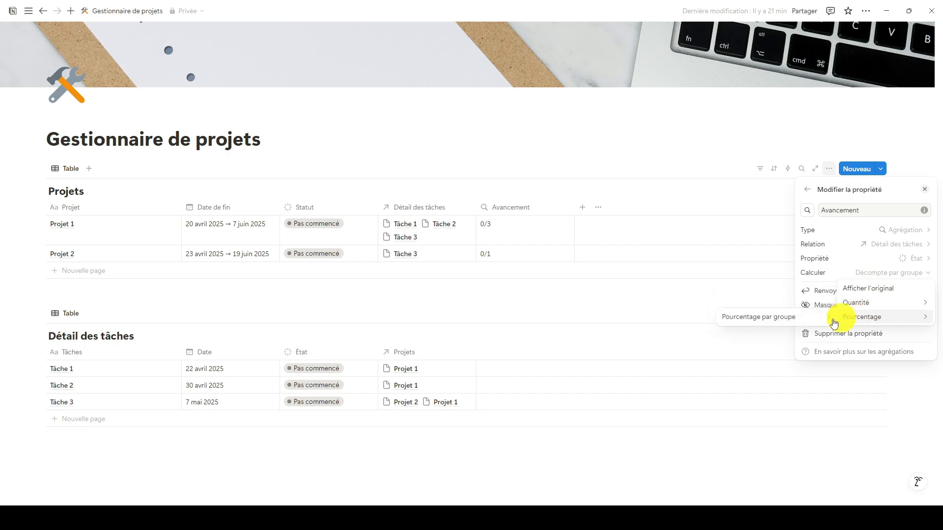
left_click(801, 322)
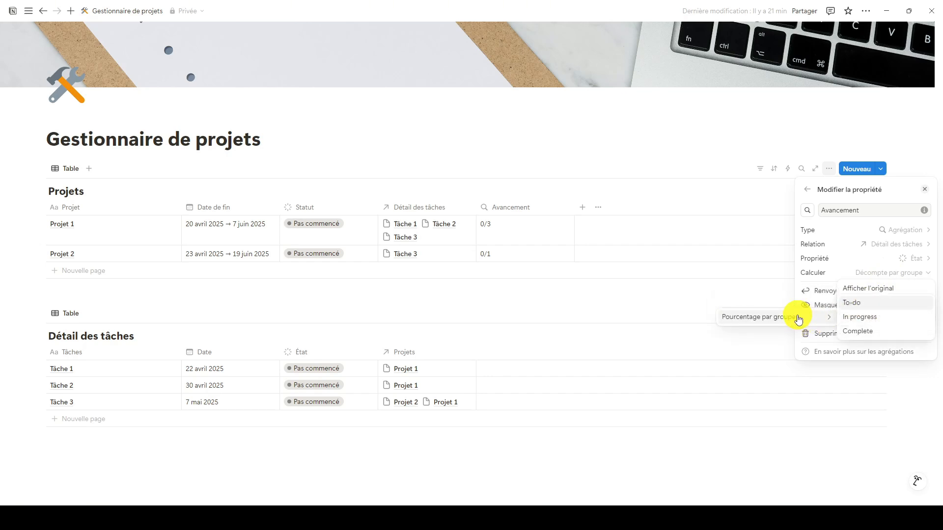
left_click(867, 323)
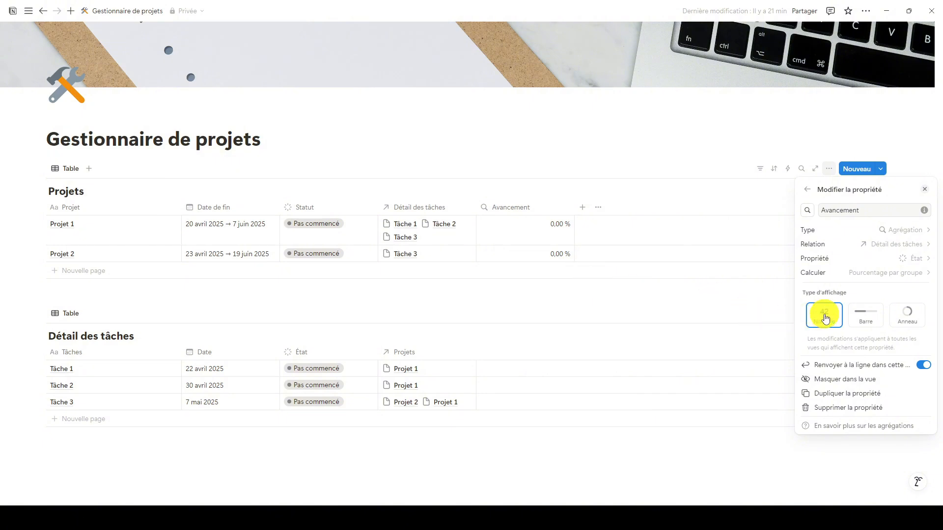
left_click(862, 315)
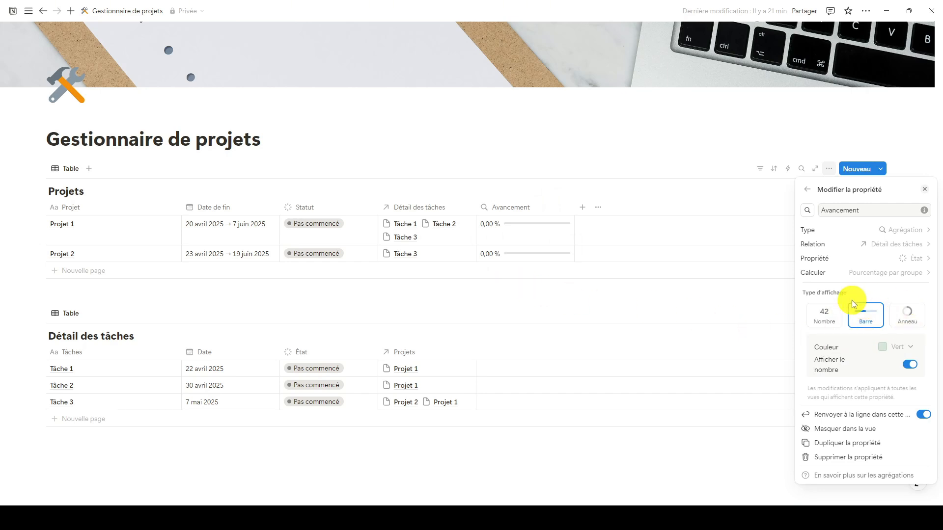
left_click(867, 209)
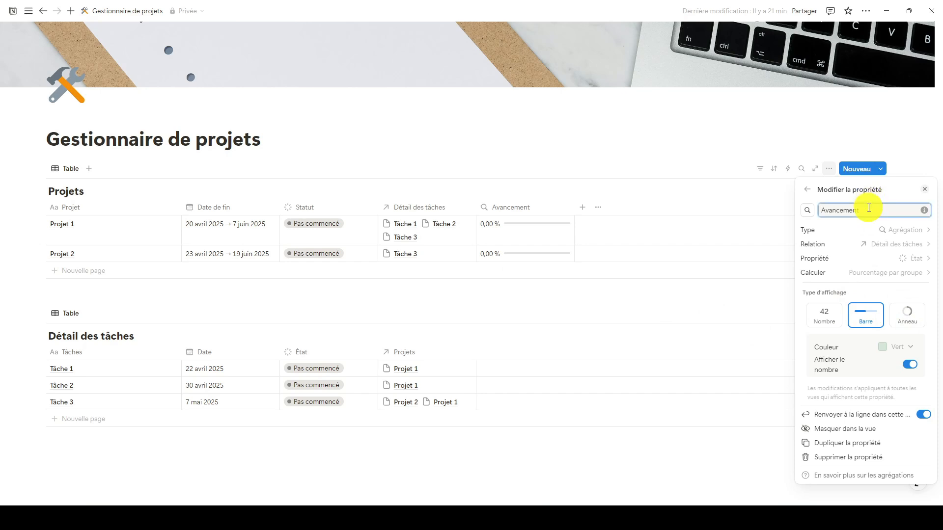
Move the Avancement column of the Projets table between Date de fin and Statut
left_click(592, 301)
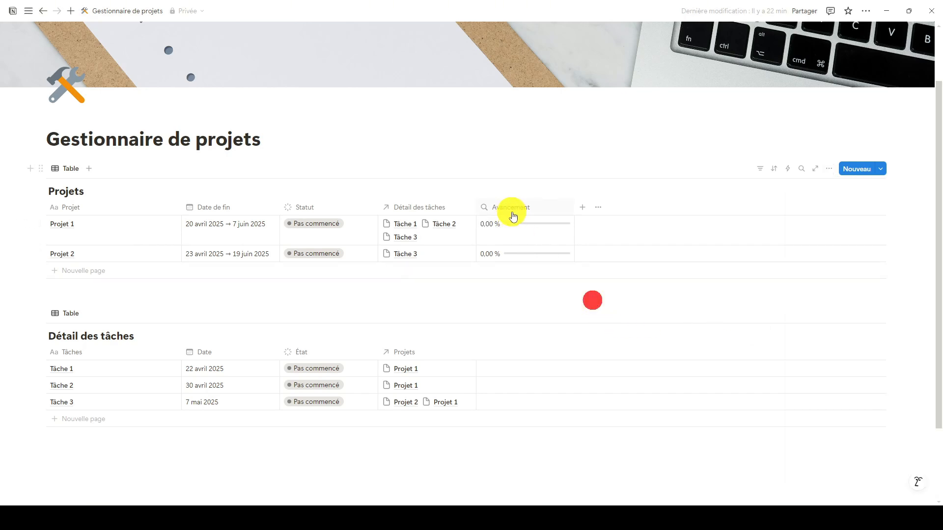
left_click_drag(520, 212, 316, 211)
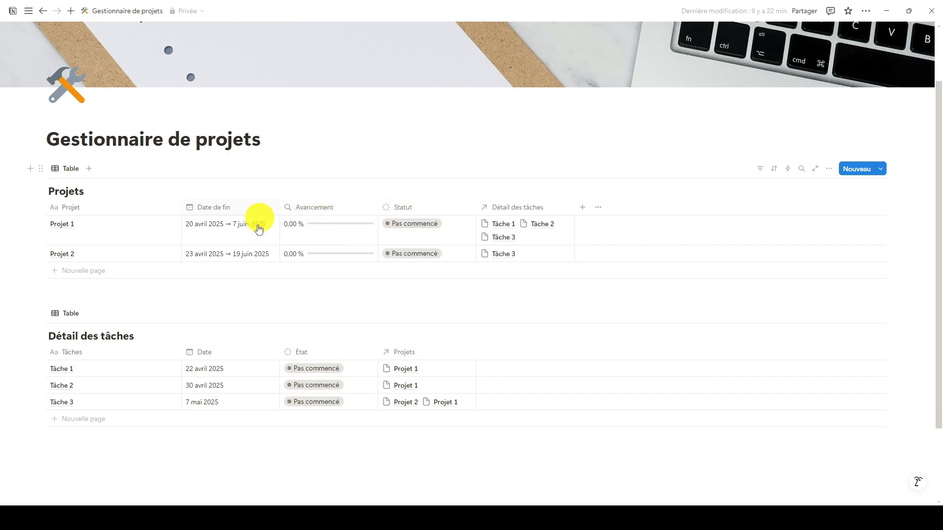
Set the État of Tâche 1 and Tâche 2 to Terminé and that of Tâche 3 to En cours
left_click(313, 369)
left_click(317, 438)
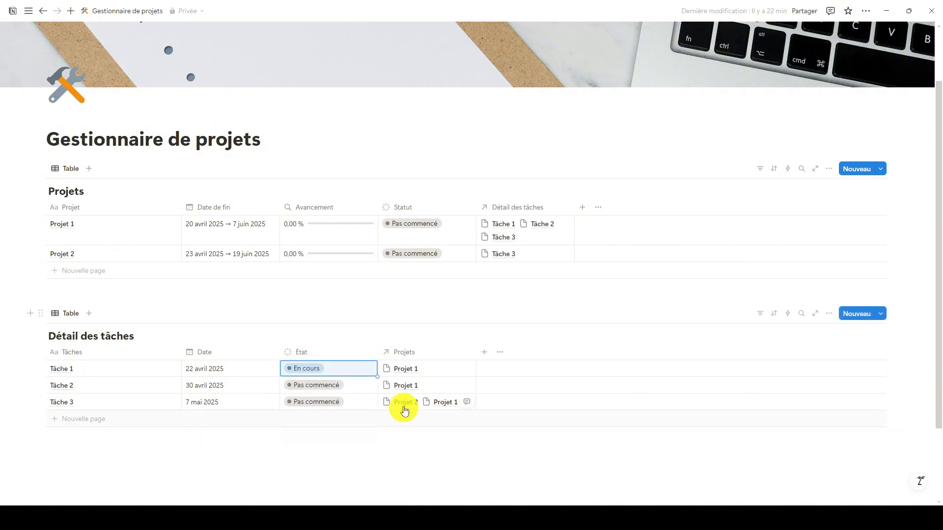
left_click(310, 369)
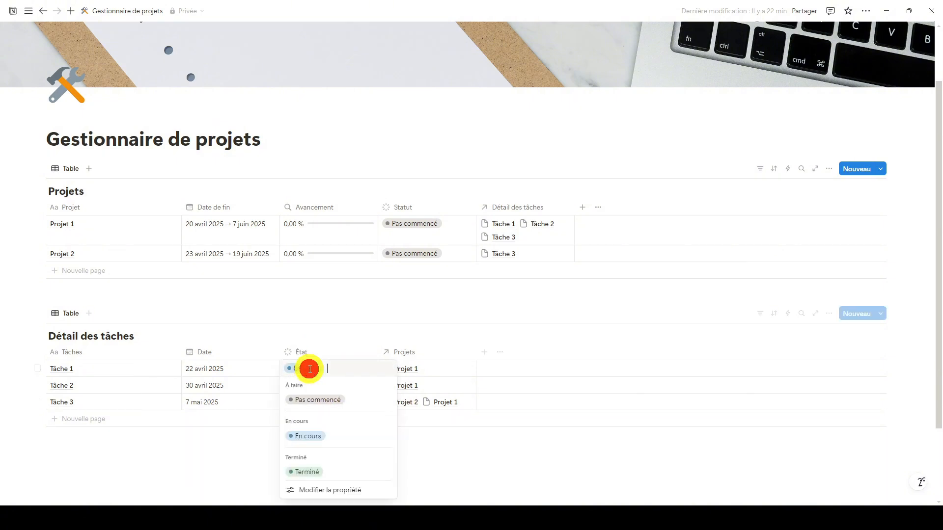
left_click(306, 472)
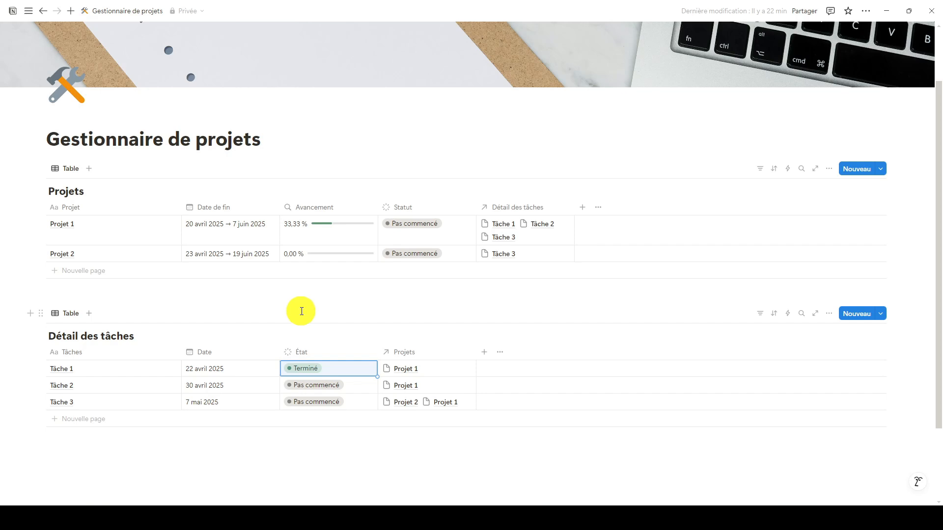
left_click(306, 388)
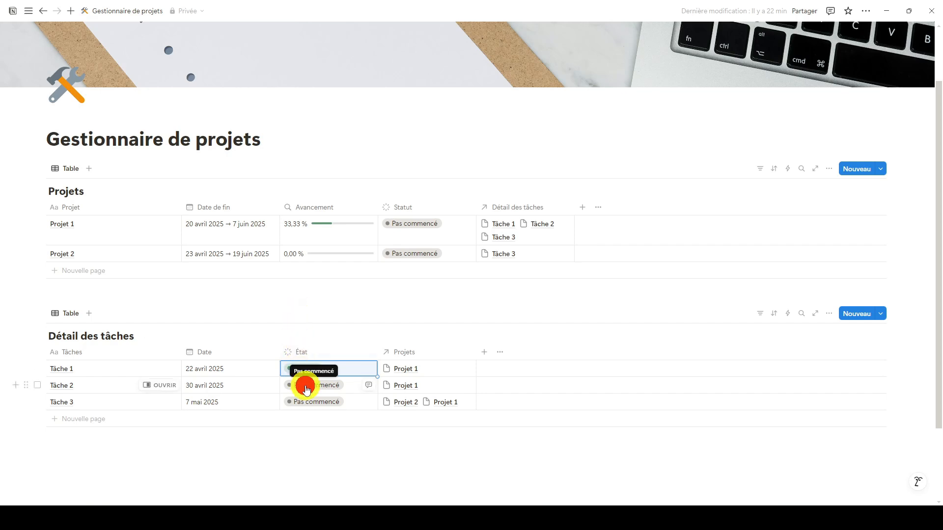
left_click(310, 351)
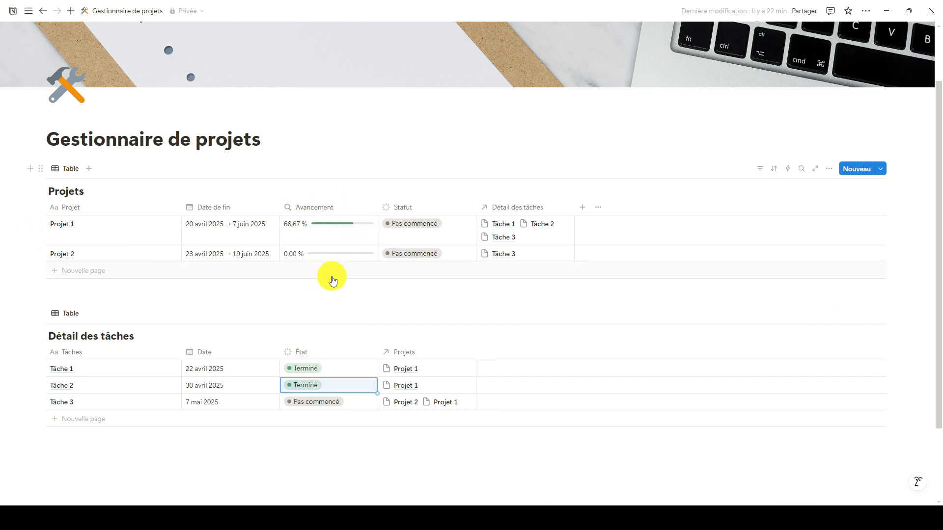
left_click(316, 401)
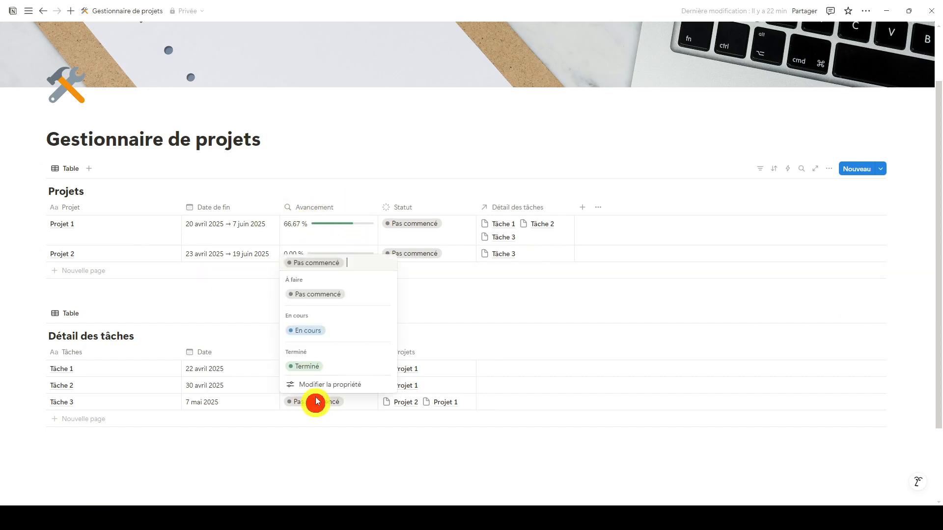
left_click(310, 331)
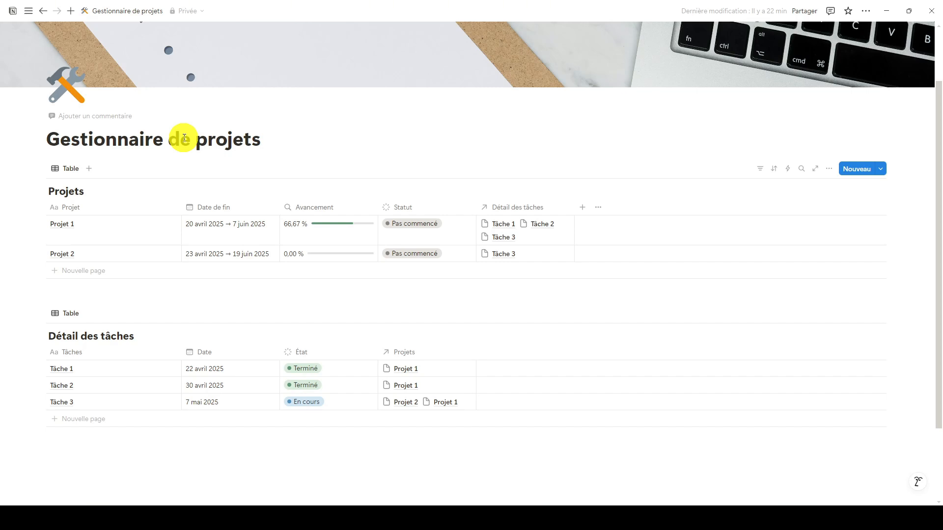
Add a Calendrier view to the Détail des tâches database, keeping its default settings
left_click(90, 315)
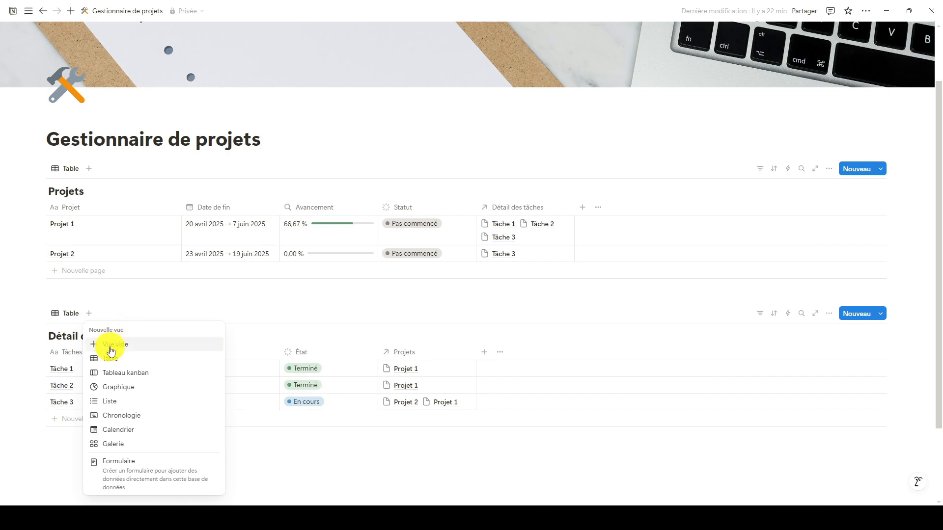
left_click(155, 435)
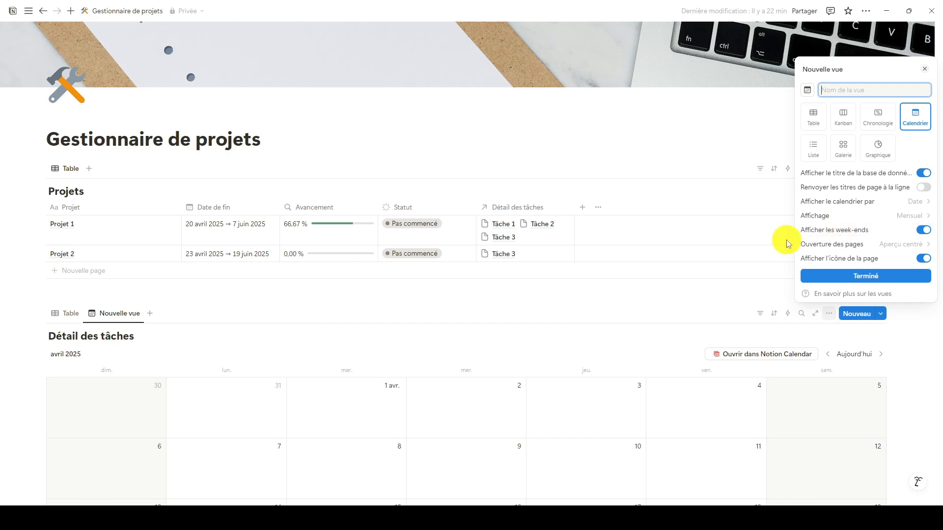
left_click(860, 275)
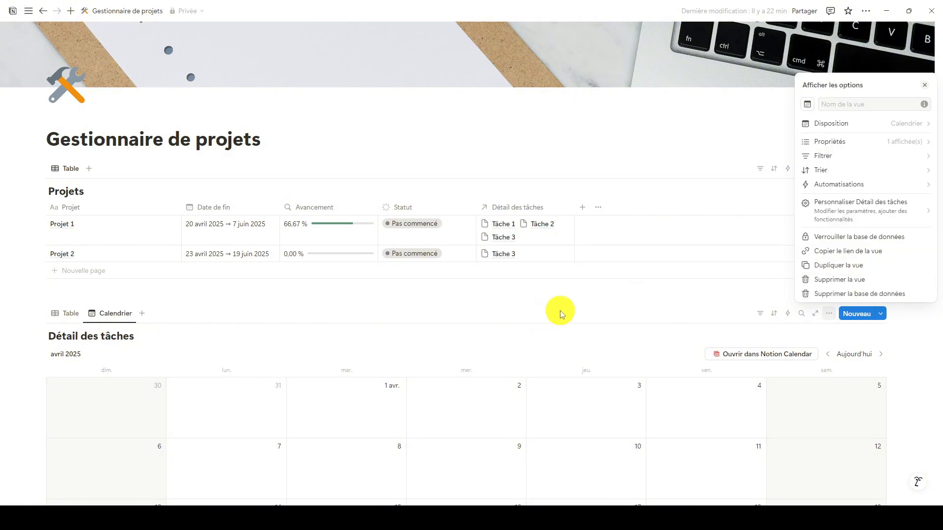
left_click(448, 321)
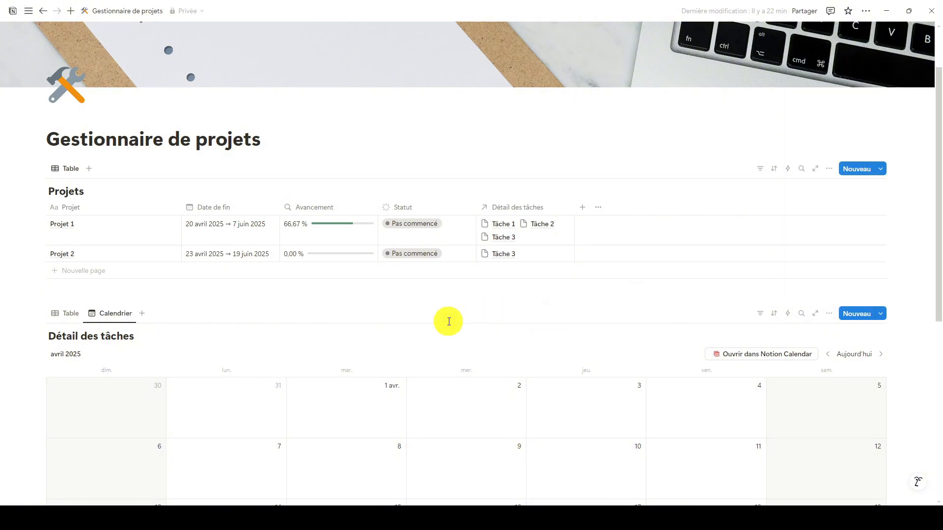
Examine the tasks in the April 2025 calendar and view the details of Tâche 1
scroll(448, 322, "down", 5)
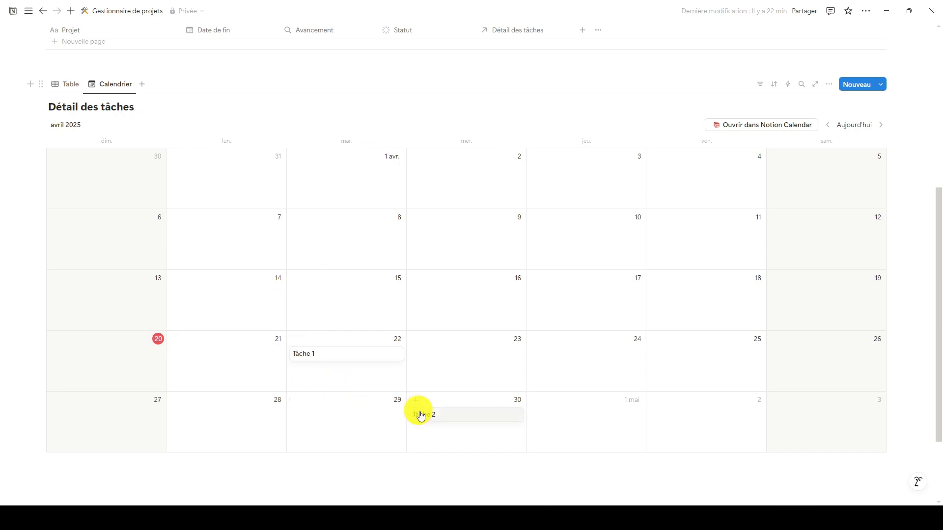
left_click(336, 360)
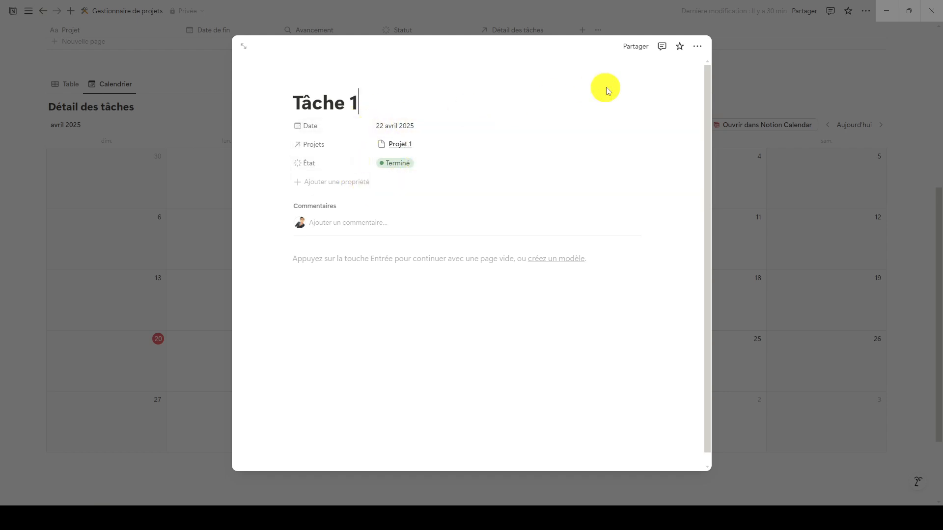
left_click(758, 66)
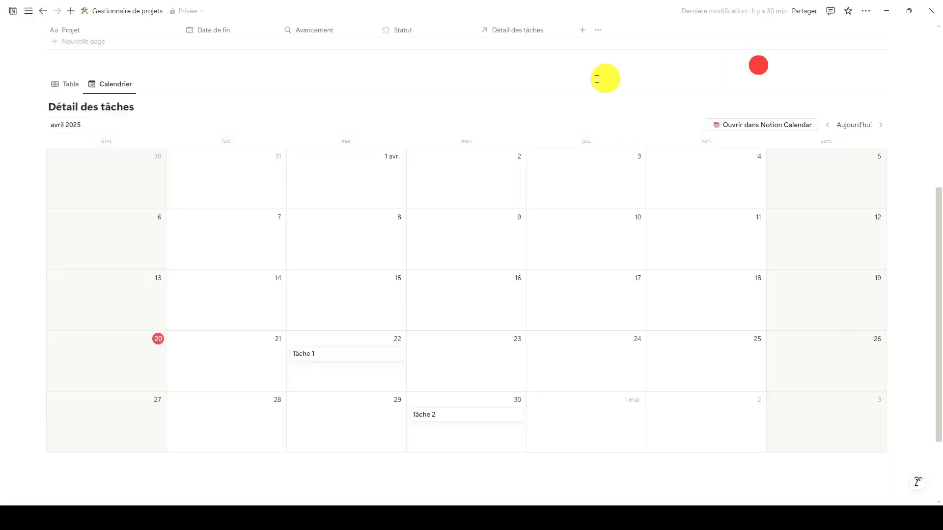
Add a Texte property named "Descriptif" to the Détail des tâches table and place its column between Tâches and Date
left_click(66, 84)
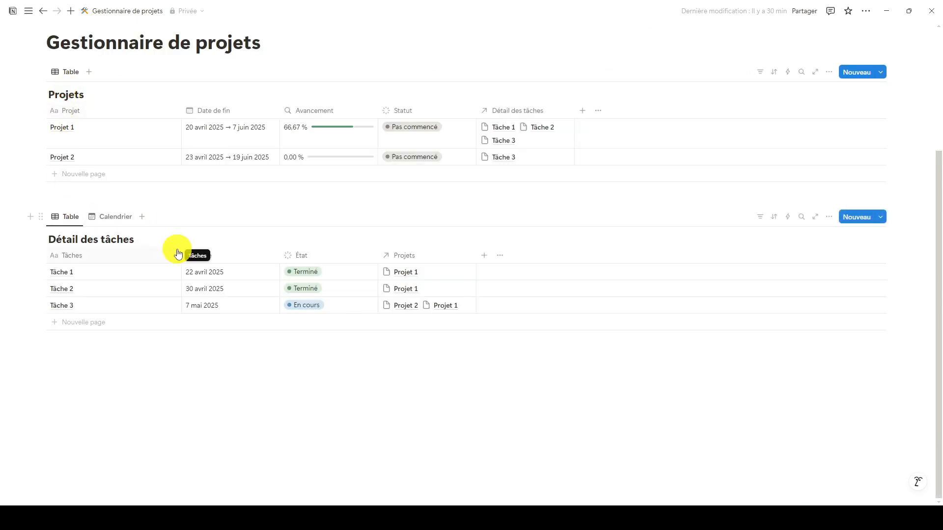
left_click(485, 256)
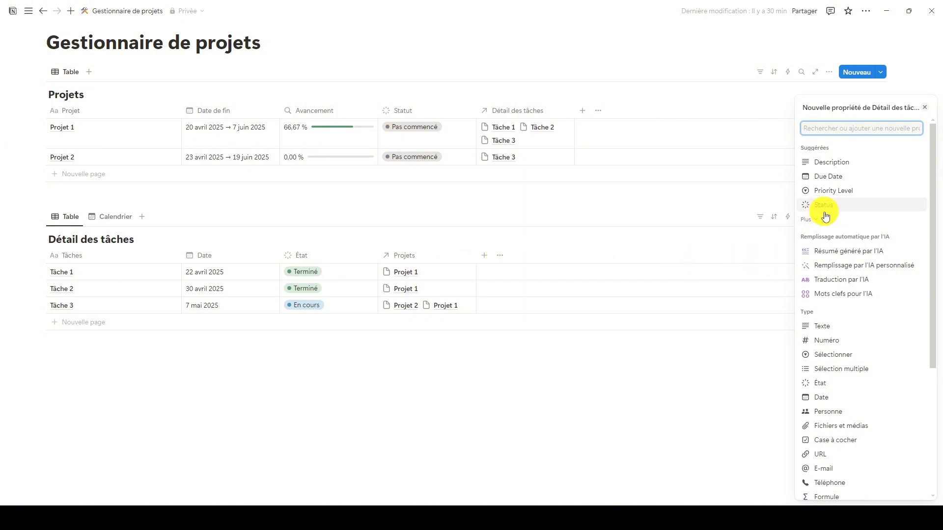
left_click(819, 326)
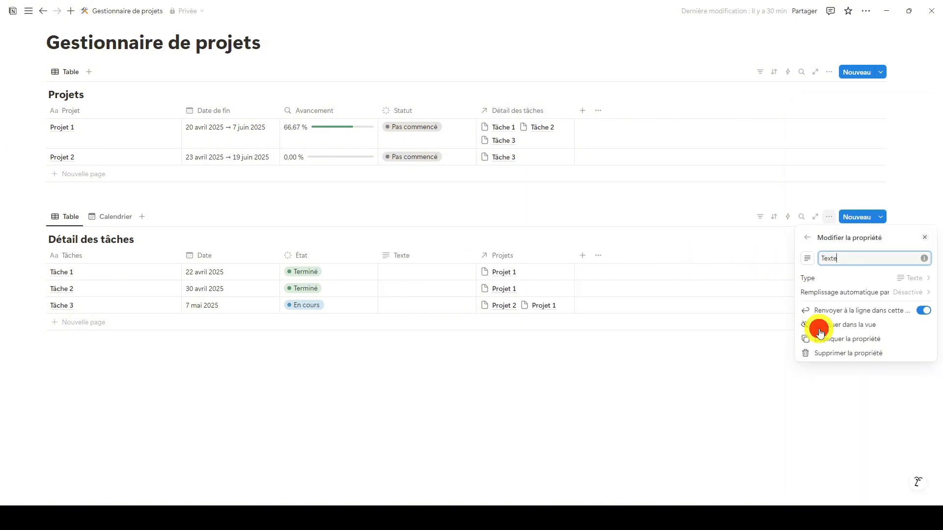
left_click(396, 252)
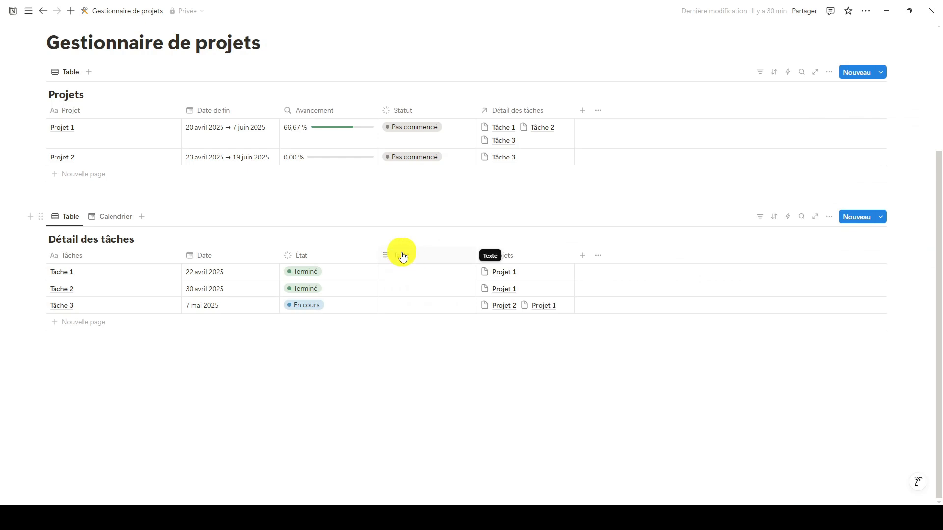
left_click(402, 253)
double_click(417, 274)
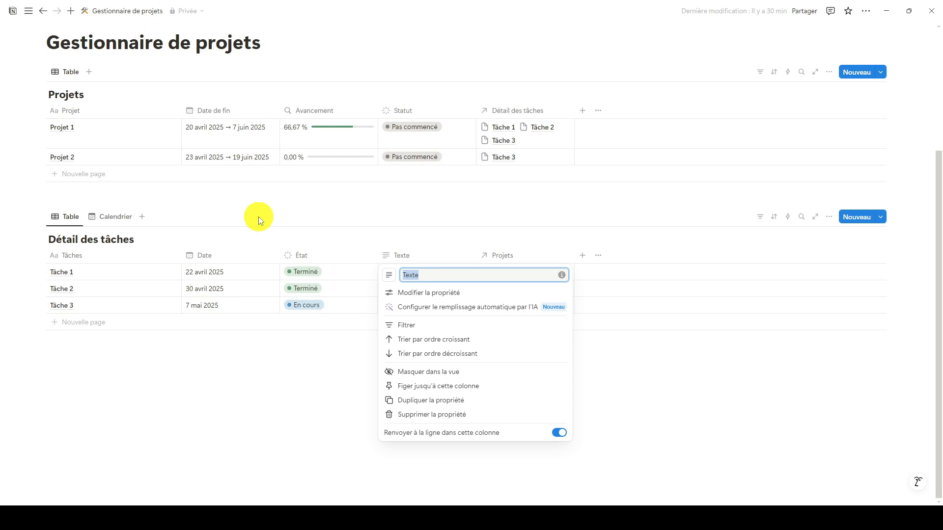
type("Descr")
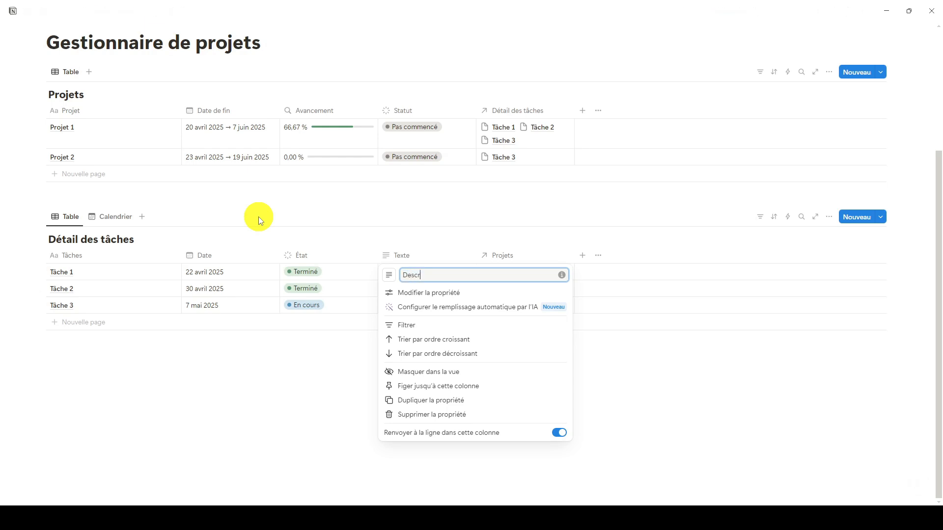
type("iptif")
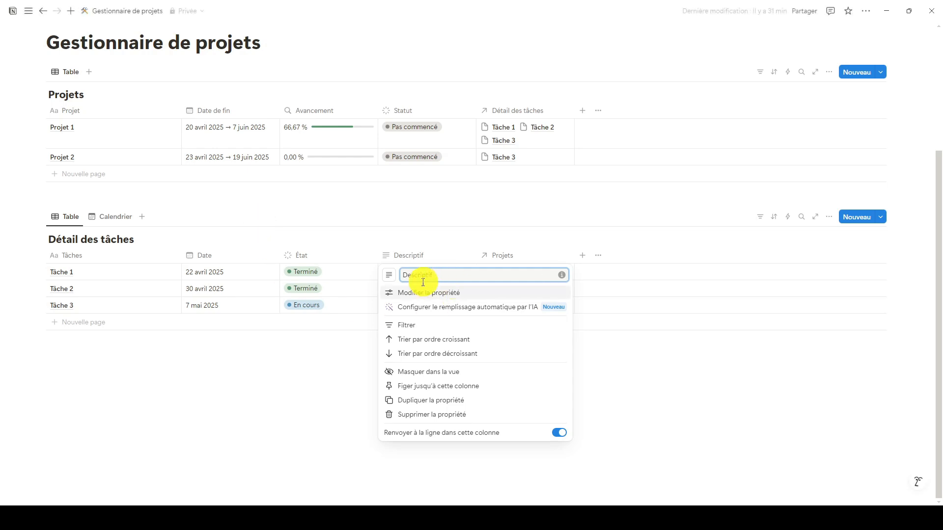
left_click(442, 221)
left_click_drag(423, 255, 208, 252)
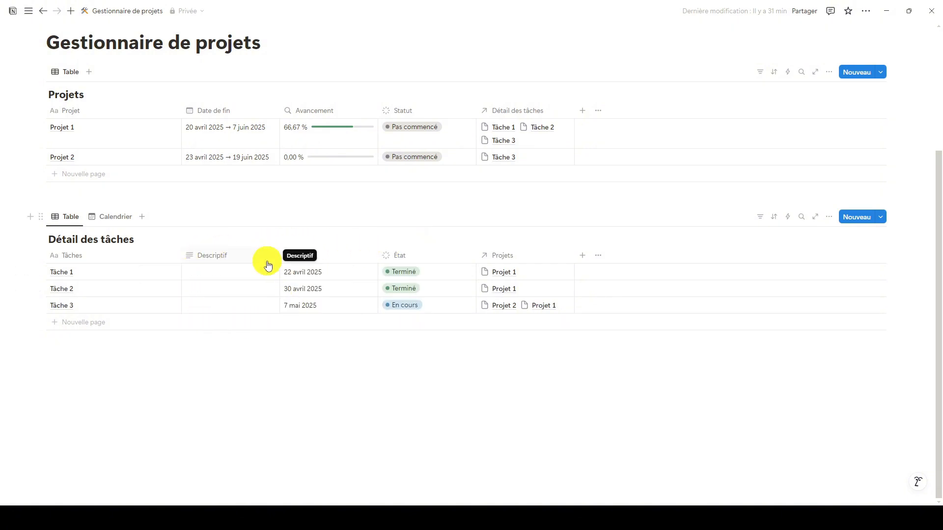
Check the Descriptif property on Tâche 1 from the calendar view, and return to the table view of Détail des tâches
left_click(103, 219)
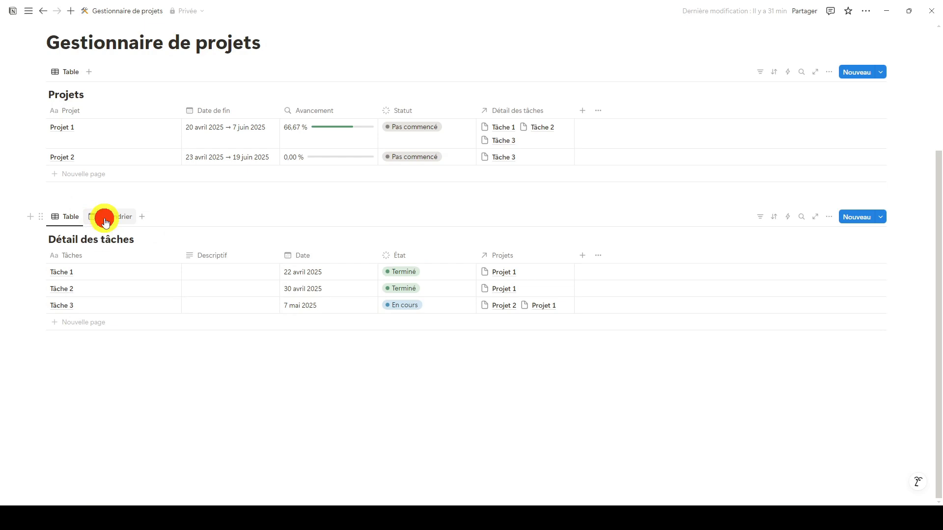
scroll(246, 282, "down", 3)
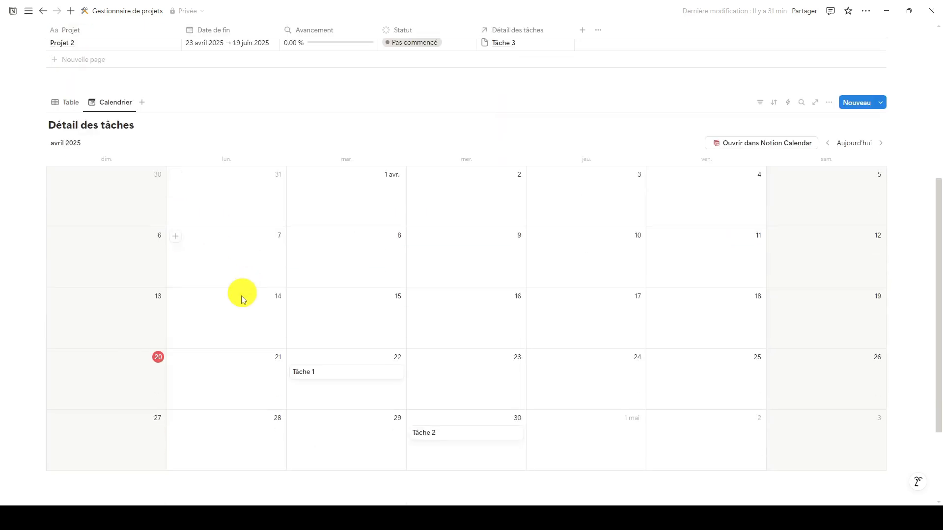
left_click(338, 377)
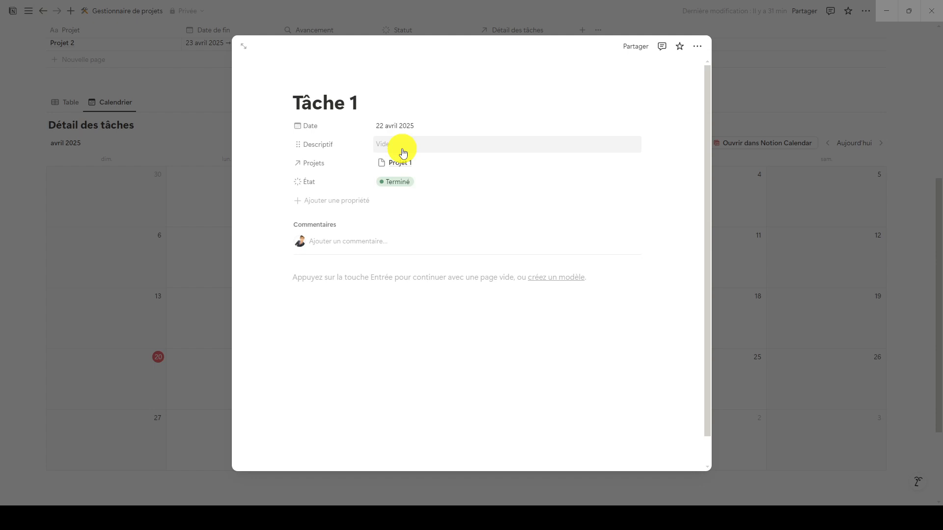
left_click(760, 123)
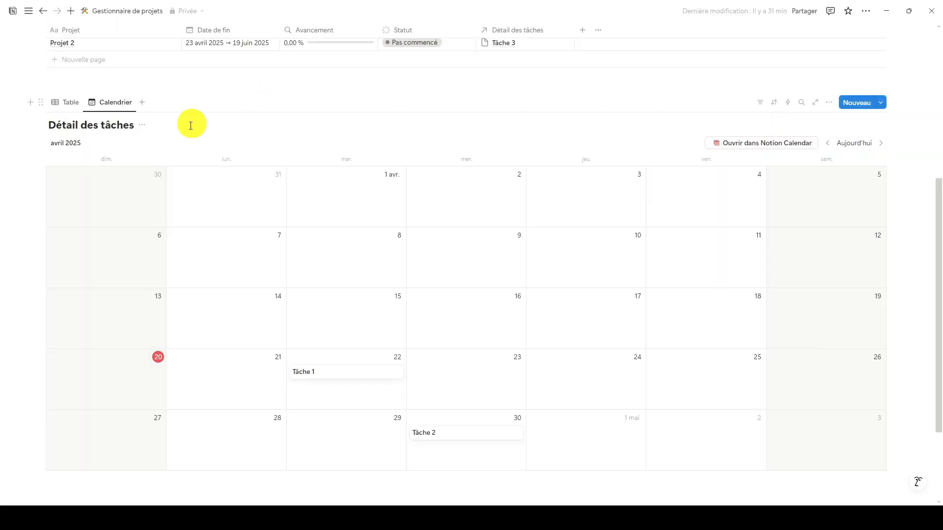
left_click(71, 102)
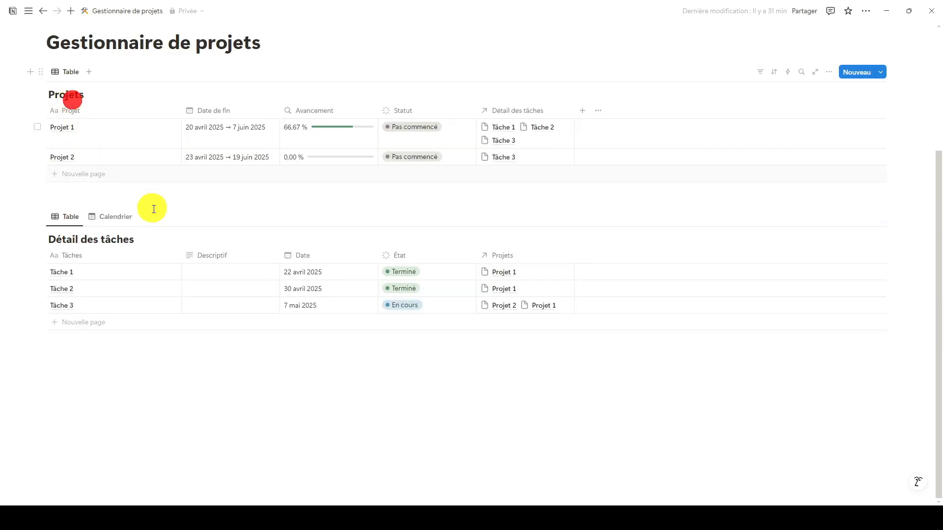
scroll(173, 242, "up", 3)
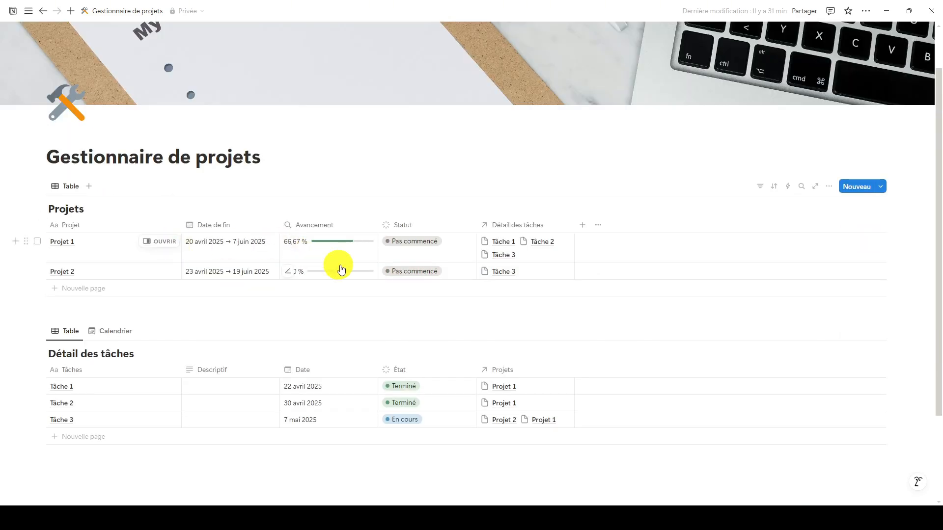